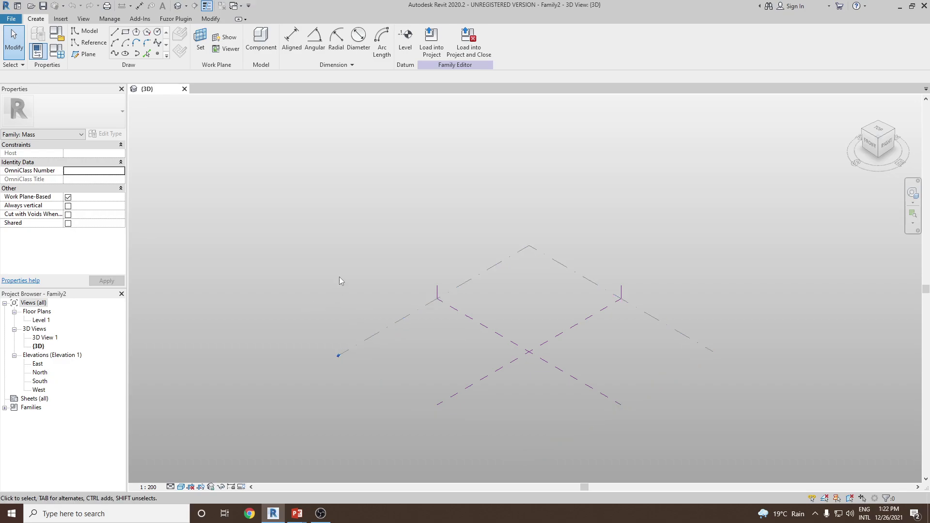
Open the Level 1 floor plan and check the length unit format in the project units without changing it.
double_click(42, 320)
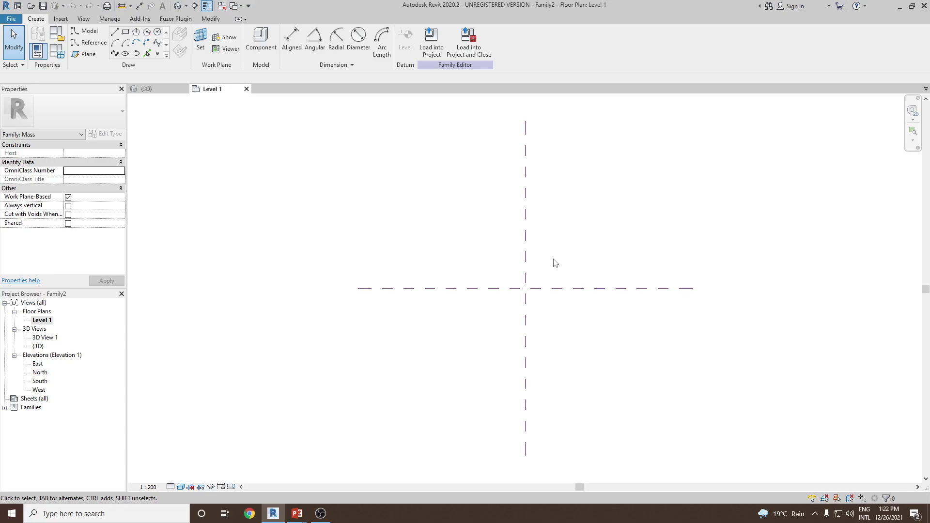
key("u")
key("n")
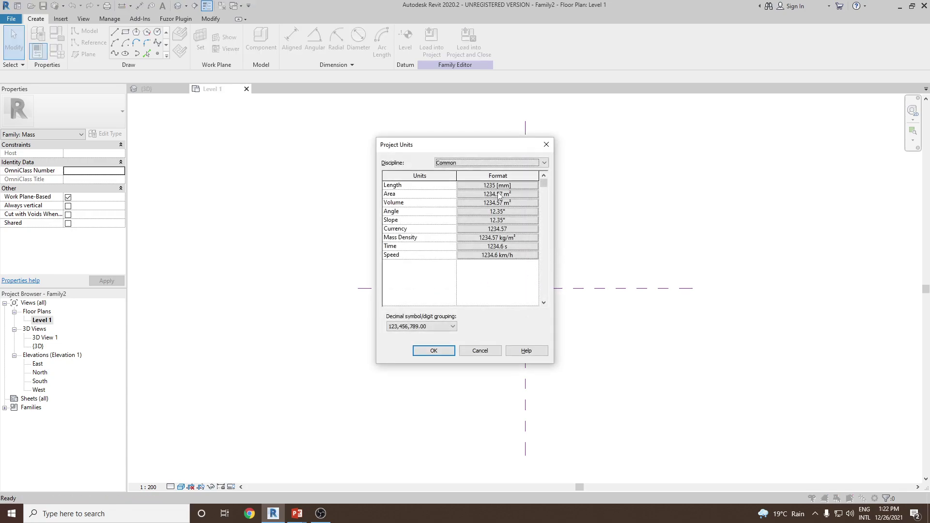
left_click(500, 186)
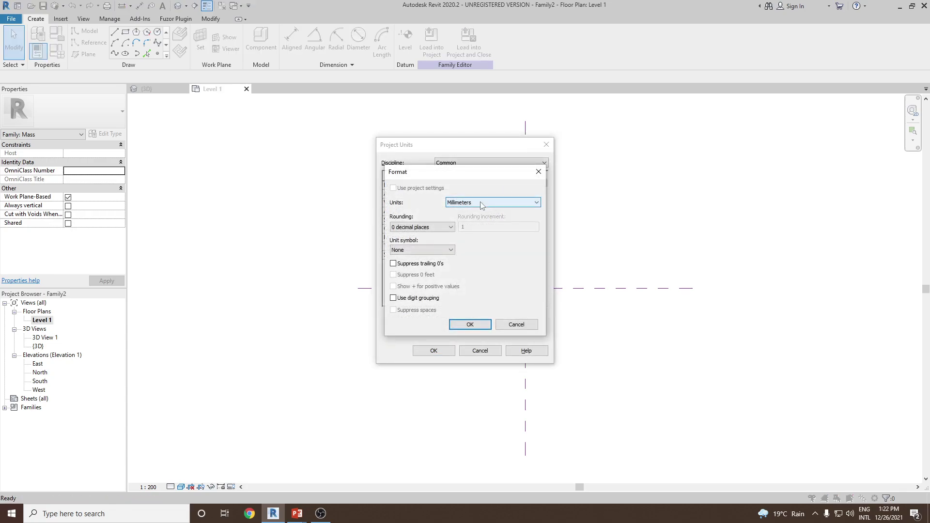
left_click(538, 173)
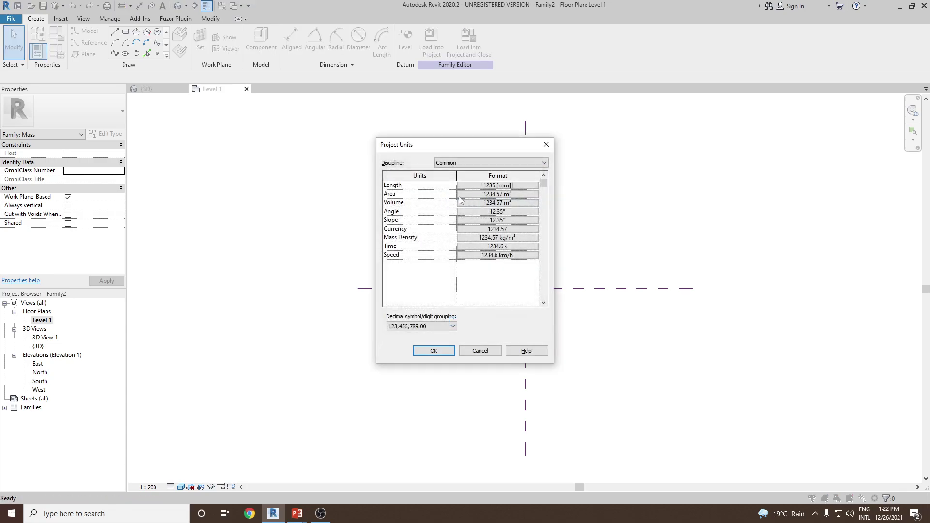
left_click(480, 350)
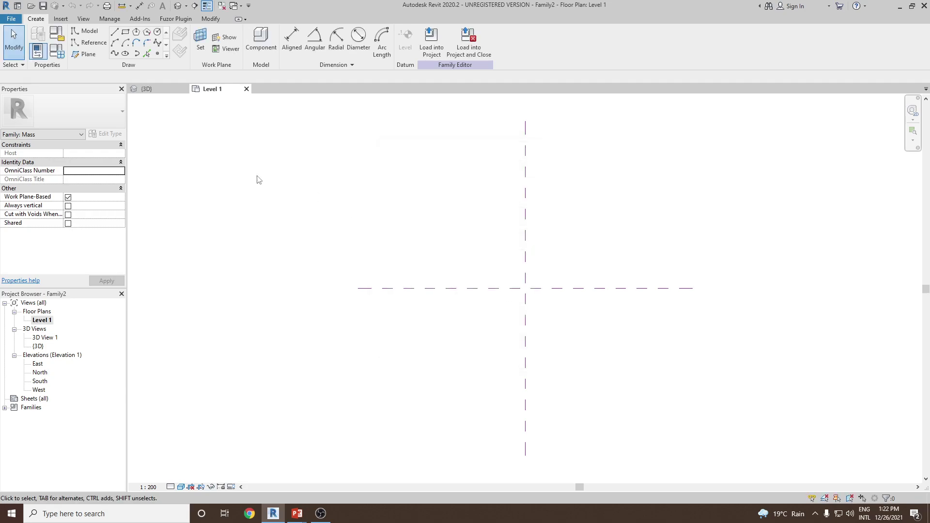
Draw a model-line rectangle about 45000 by 39000 mm around the intersection of the two centre reference planes.
left_click(126, 33)
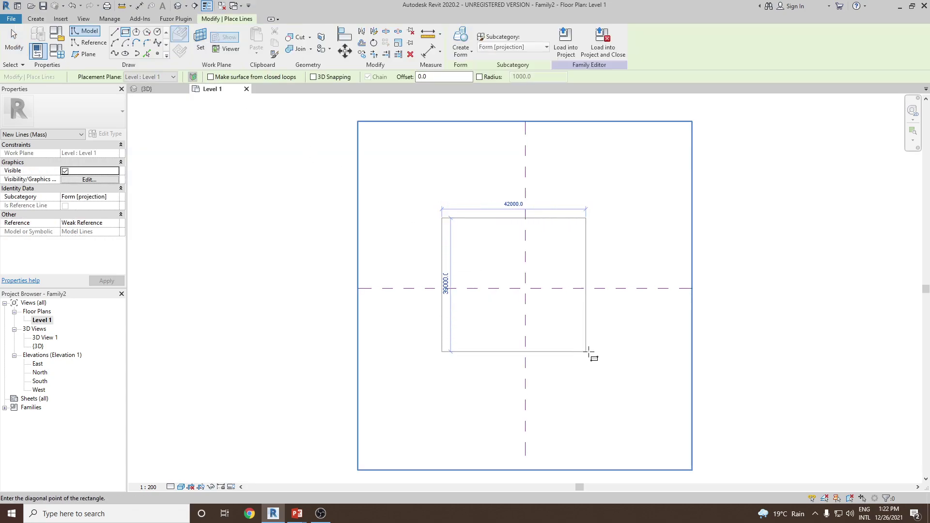
left_click(596, 351)
right_click(592, 200)
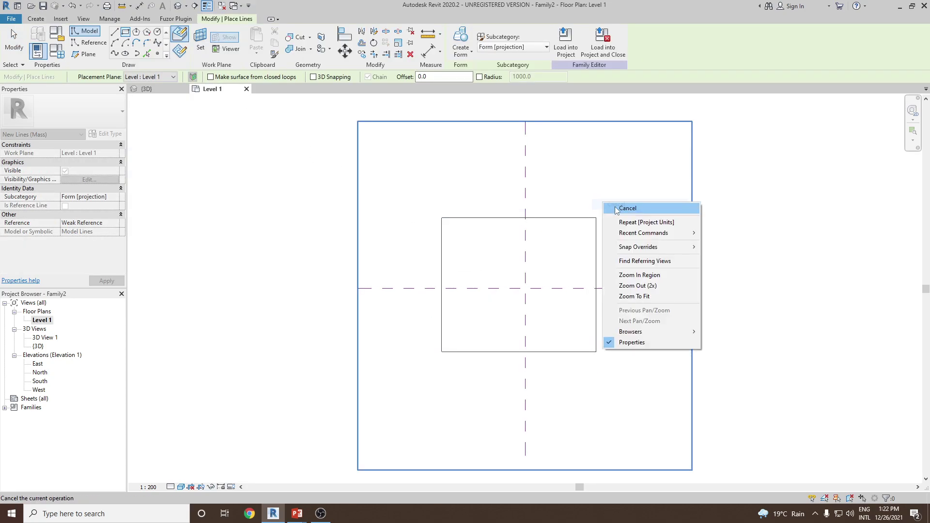
left_click(615, 204)
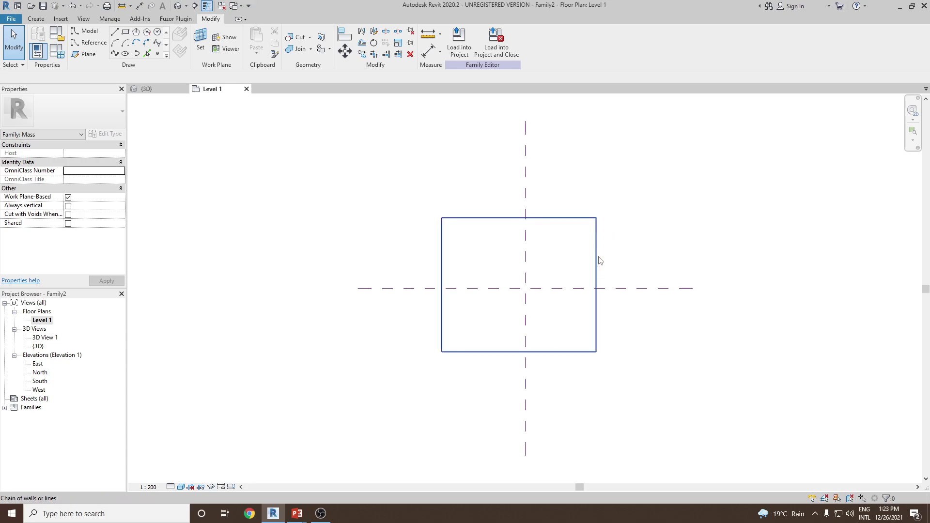
Add aligned dimensions above the rectangle from the vertical centre reference plane to its right and left edges.
left_click(428, 50)
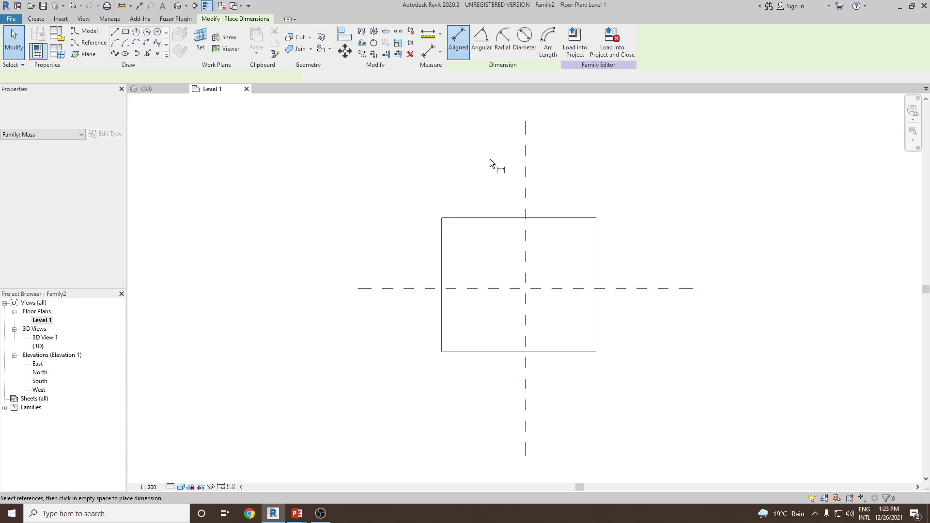
left_click(527, 245)
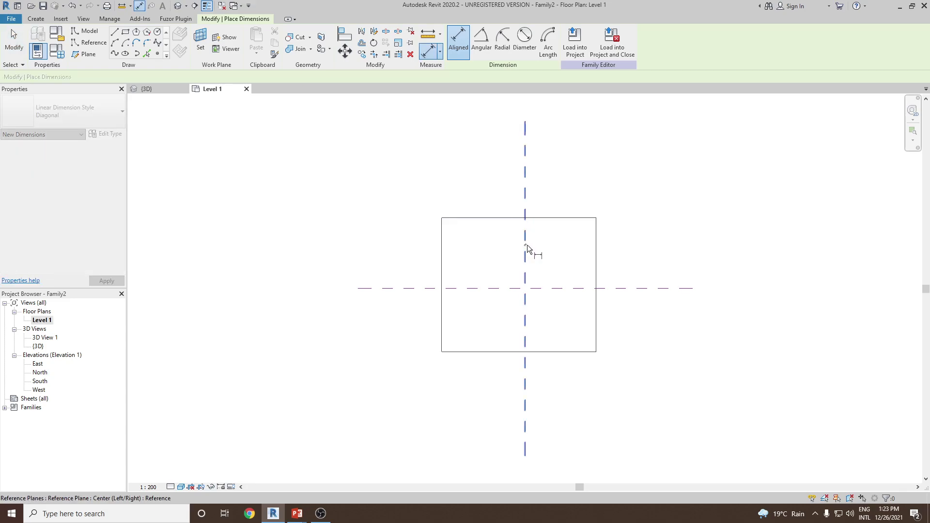
left_click(597, 259)
left_click(596, 199)
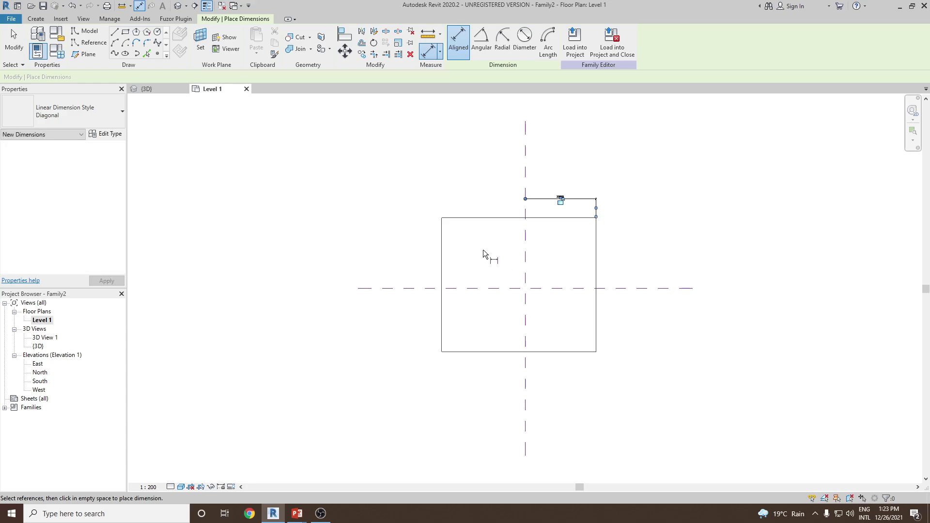
left_click(525, 257)
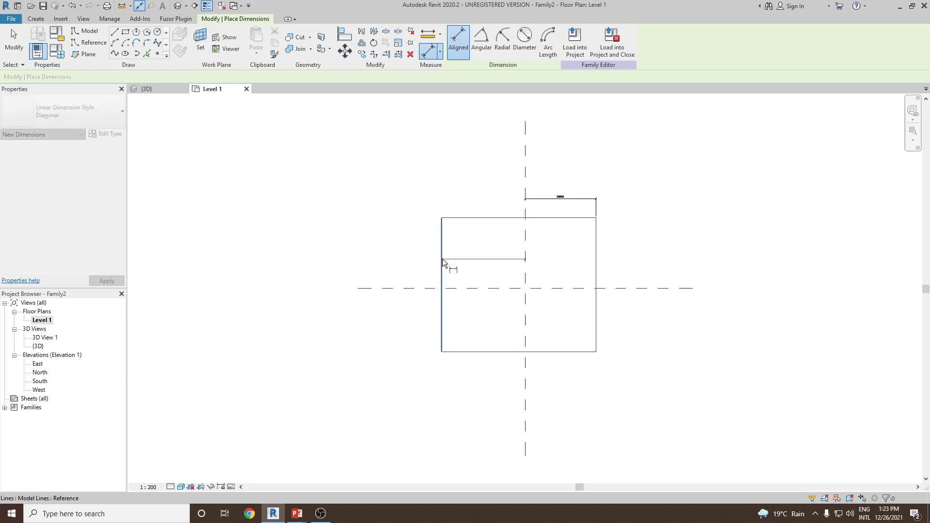
left_click(442, 258)
left_click(449, 200)
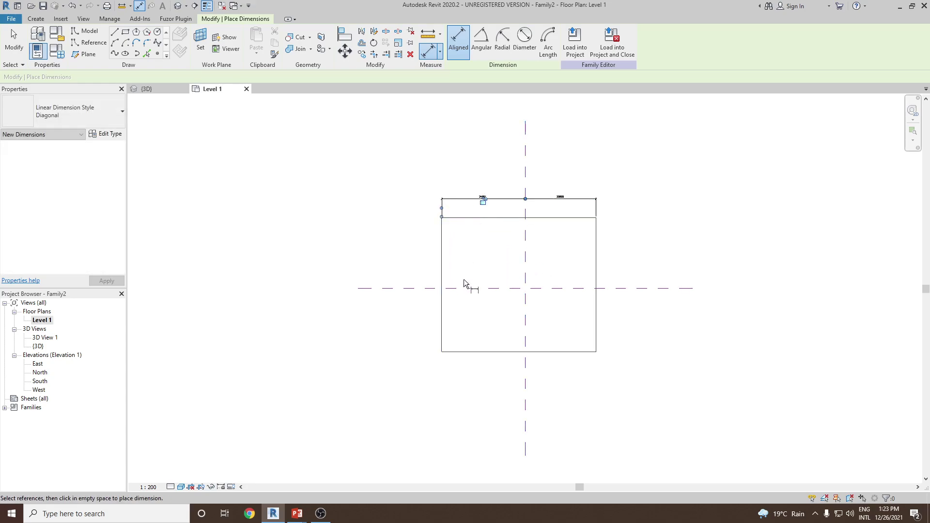
Add aligned dimensions beside the rectangle from the horizontal centre reference plane to its top and bottom edges.
left_click(463, 288)
left_click(464, 219)
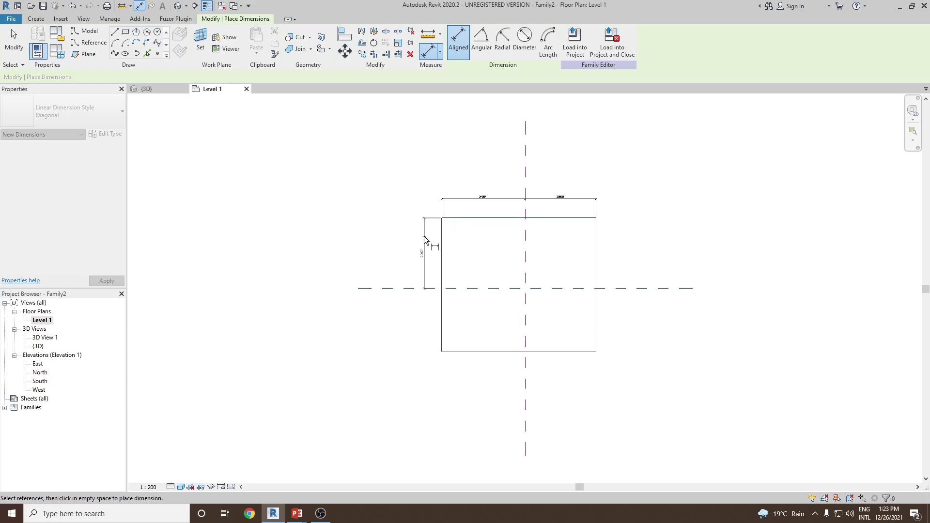
left_click(429, 248)
left_click(464, 290)
left_click(462, 350)
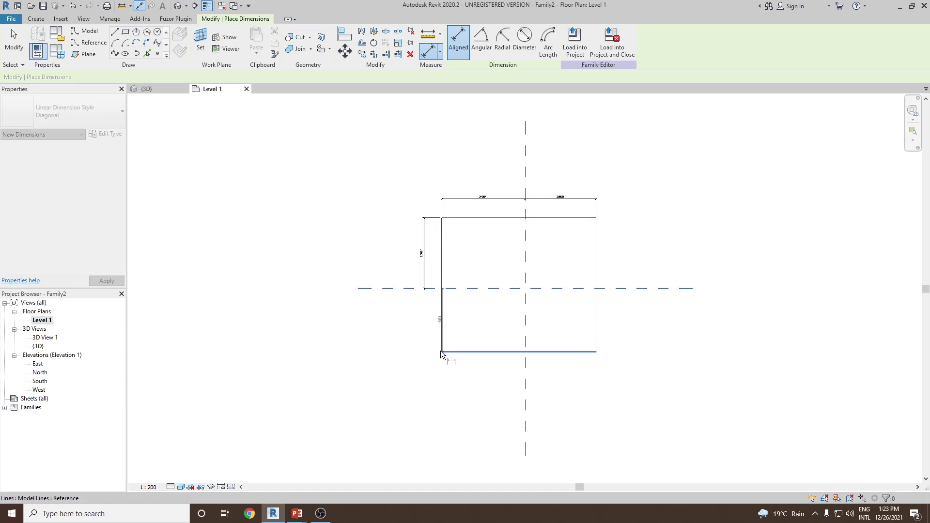
left_click(424, 351)
right_click(379, 249)
left_click(395, 258)
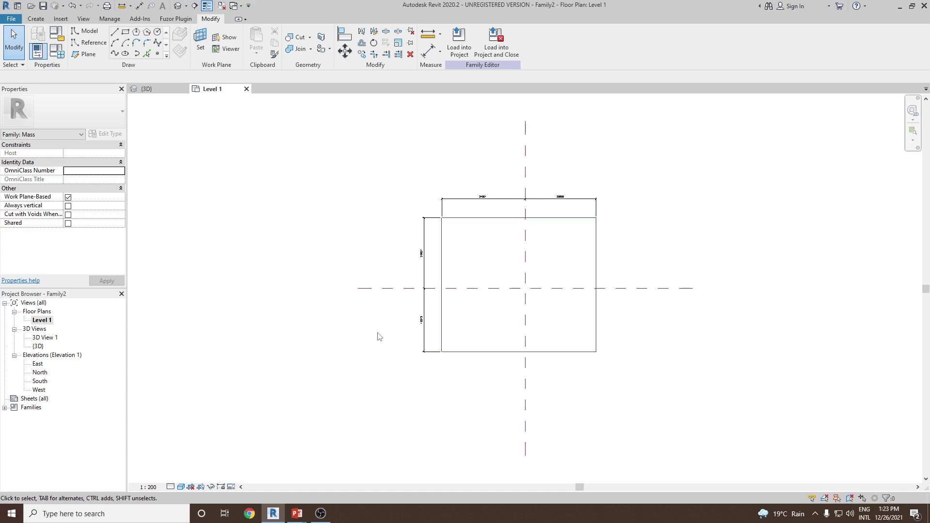
Set the scale of the Level 1 floor plan view to 1:500.
left_click(149, 487)
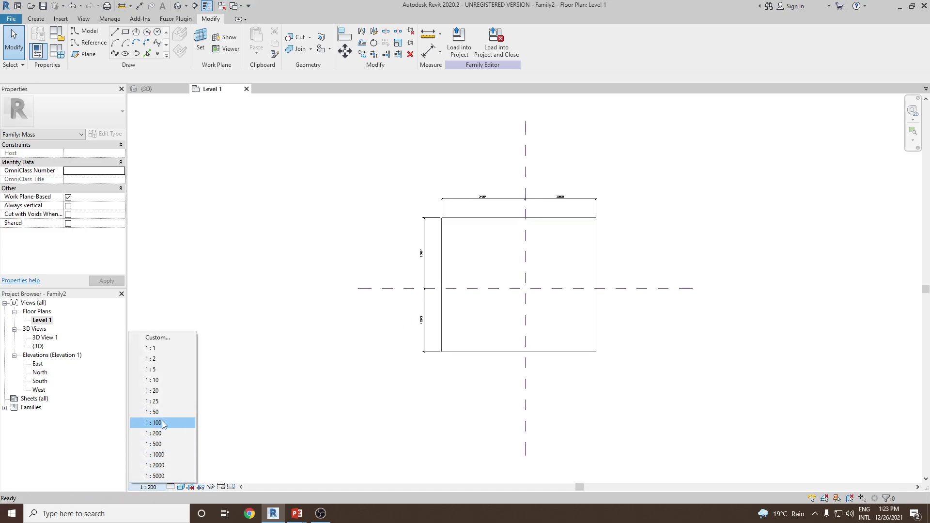
left_click(162, 423)
left_click(152, 487)
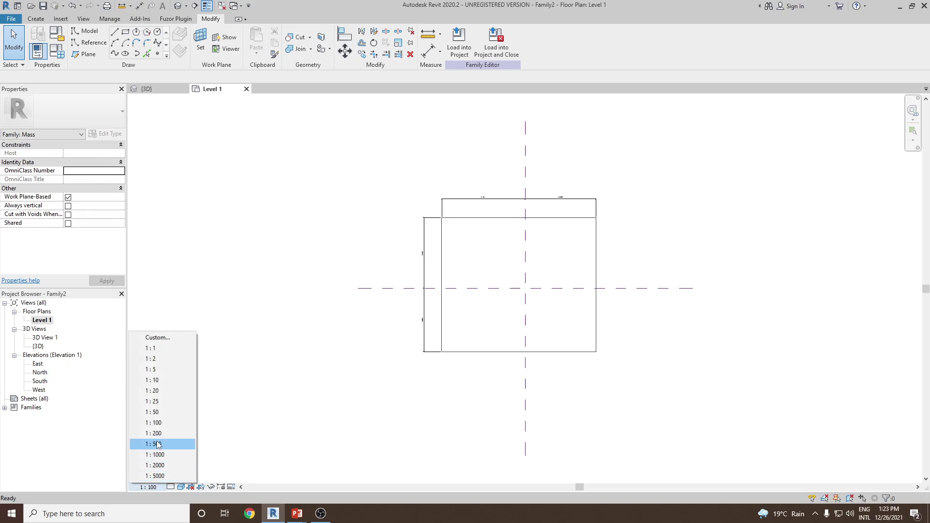
left_click(157, 444)
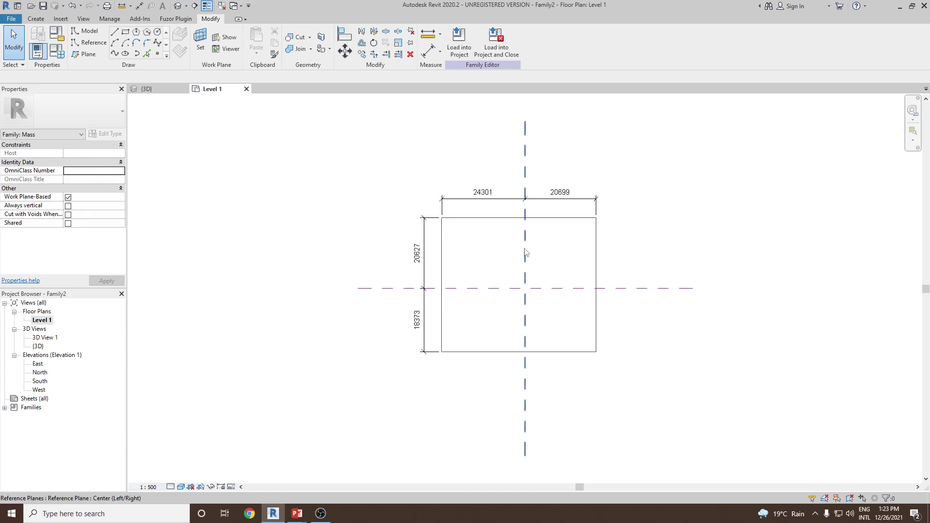
Set the distance from the vertical centre reference plane to the rectangle's right edge to 20000 mm.
scroll(557, 270, "up", 1)
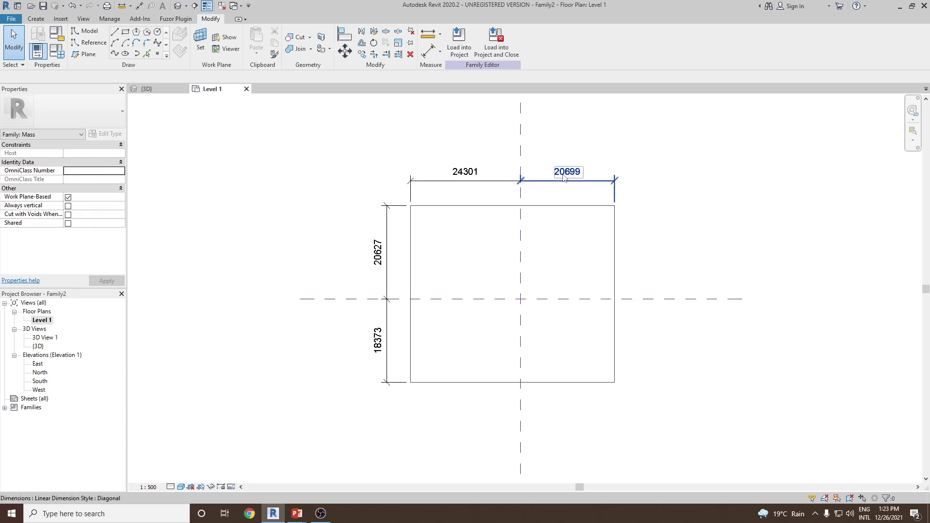
left_click(615, 277)
left_click(569, 171)
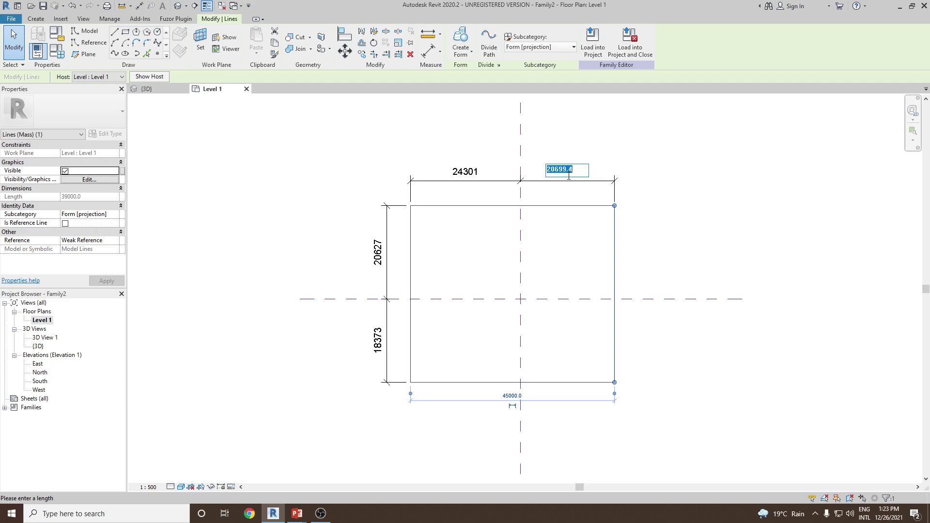
type("20000")
key("Return")
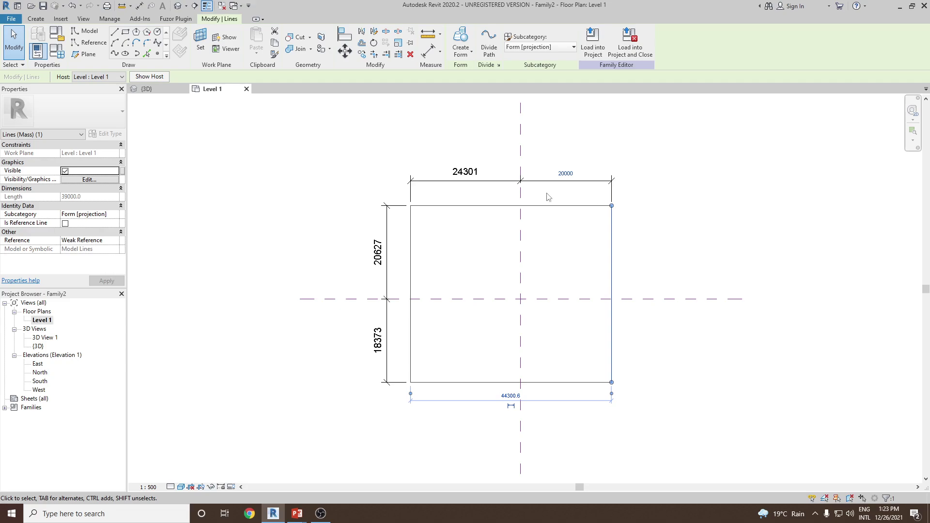
left_click(565, 243)
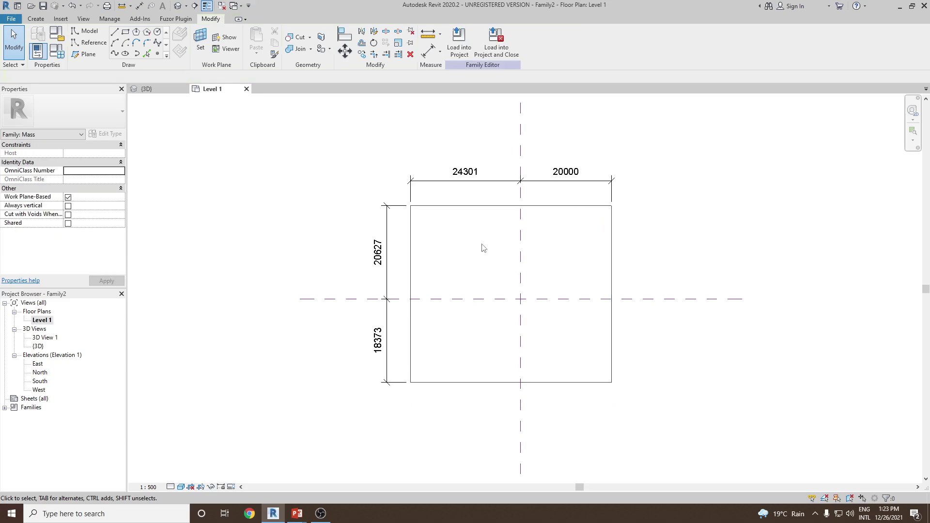
Set the distance from the vertical centre reference plane to the rectangle's left edge to 20000 mm.
left_click(412, 234)
left_click(461, 178)
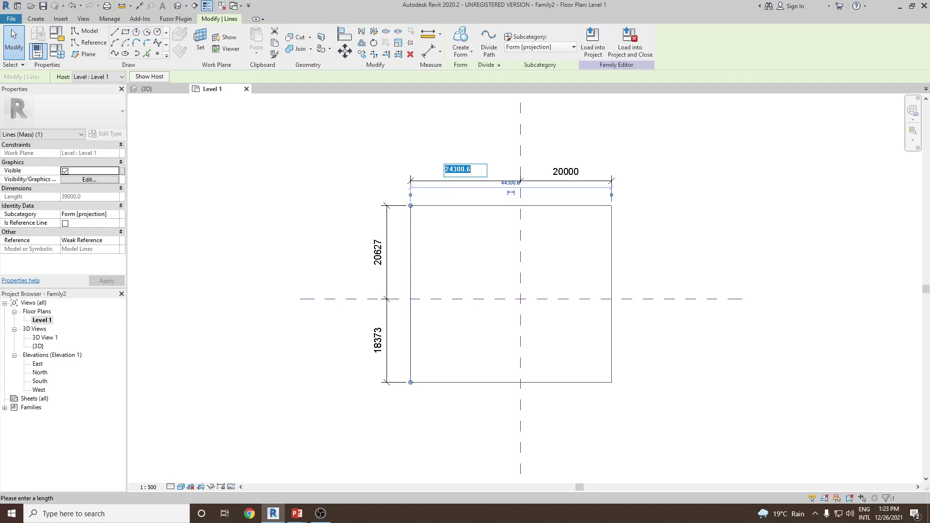
type("20000")
key("Return")
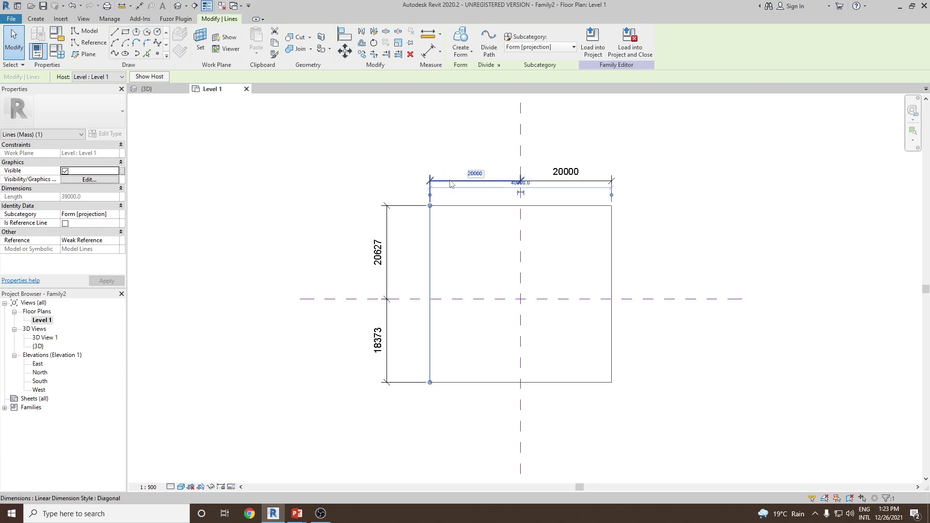
left_click(547, 261)
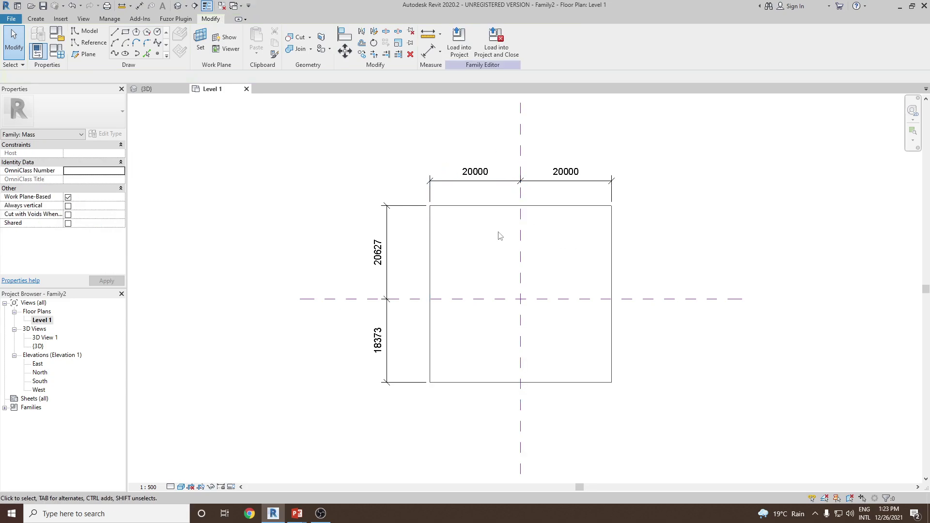
Set the distance from the horizontal centre reference plane to the rectangle's top edge to 20000 mm.
key("Tab")
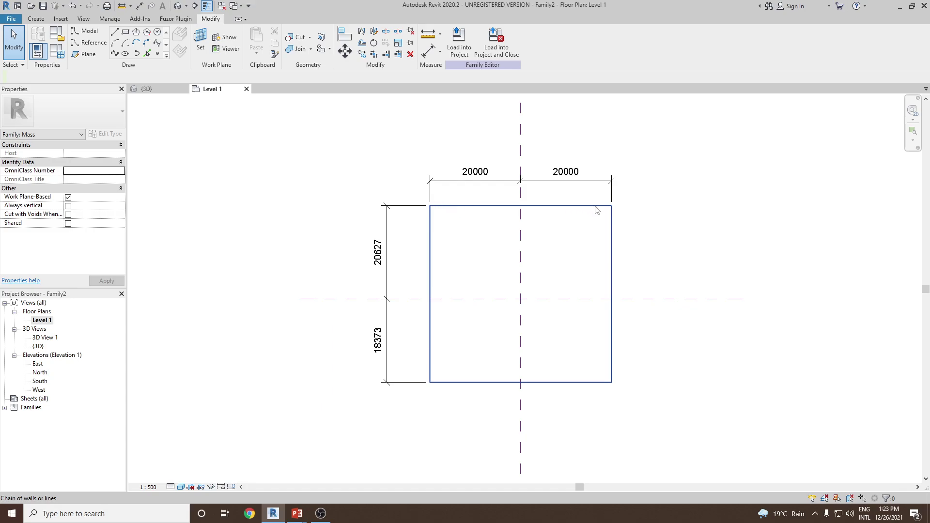
key("Tab")
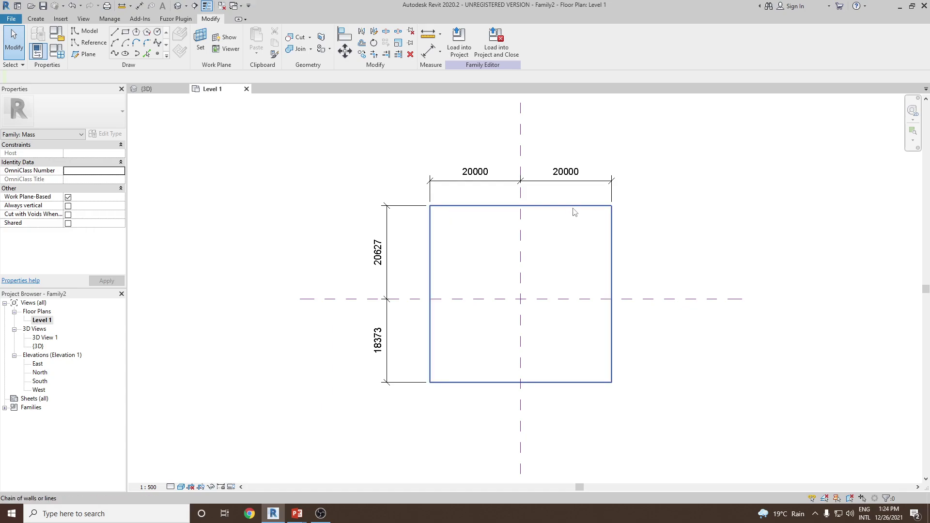
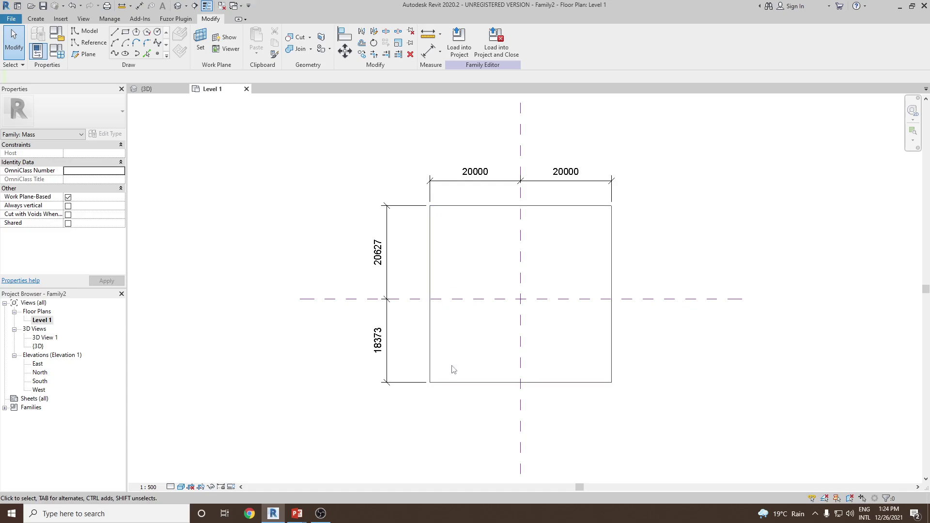
left_click(464, 211)
left_click(380, 253)
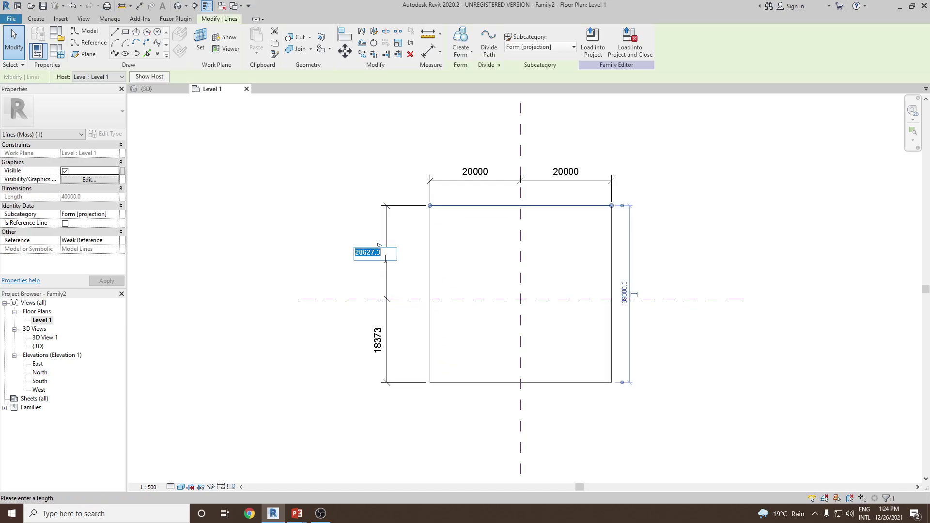
type("20000")
key("Return")
left_click(474, 269)
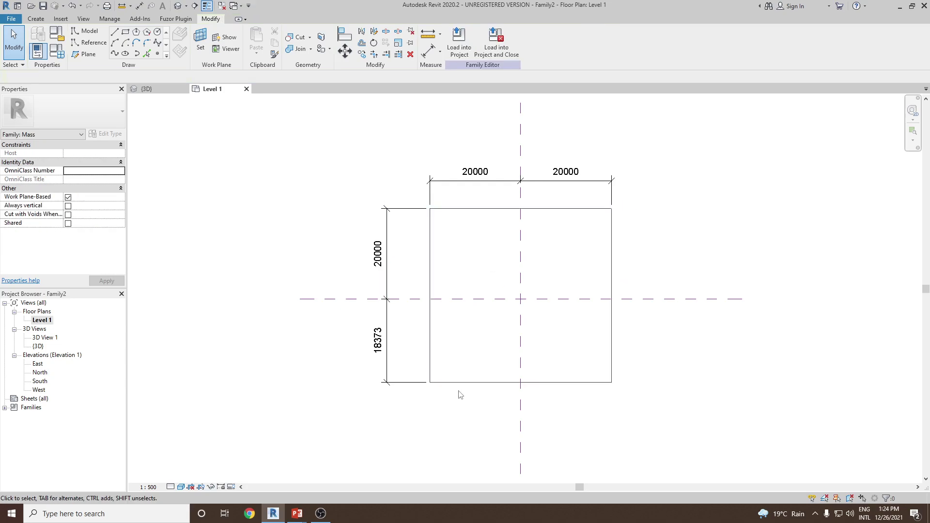
Set the distance from the horizontal centre reference plane to the rectangle's bottom edge to 20000 mm.
key("Tab")
key("Tab")
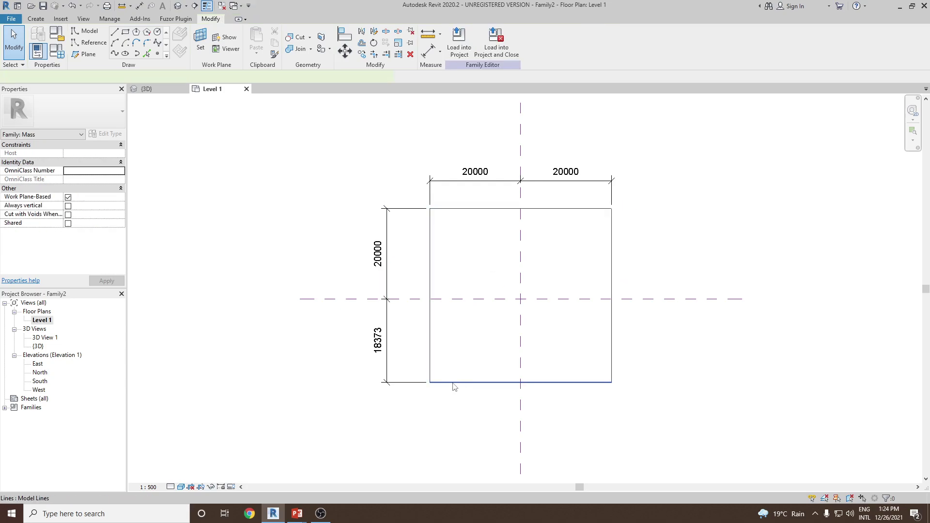
left_click(454, 386)
left_click(377, 340)
type("20000")
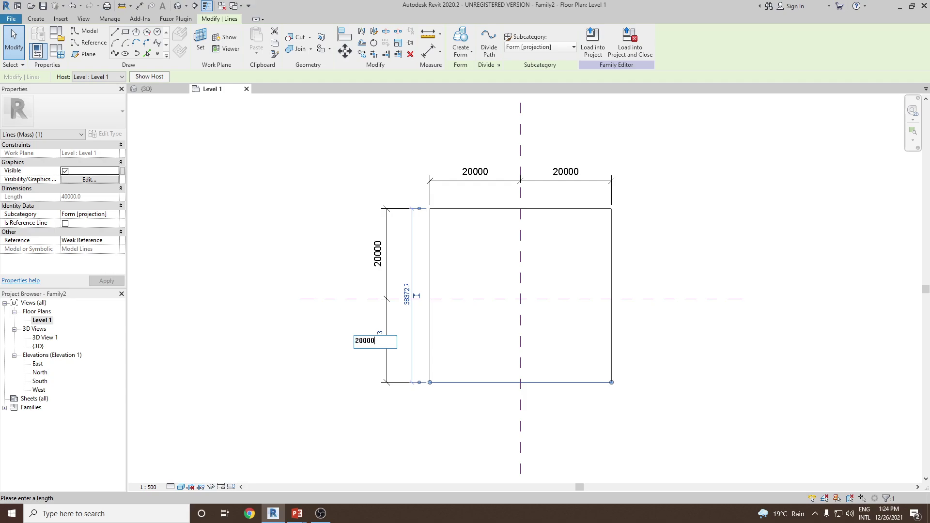
key("Return")
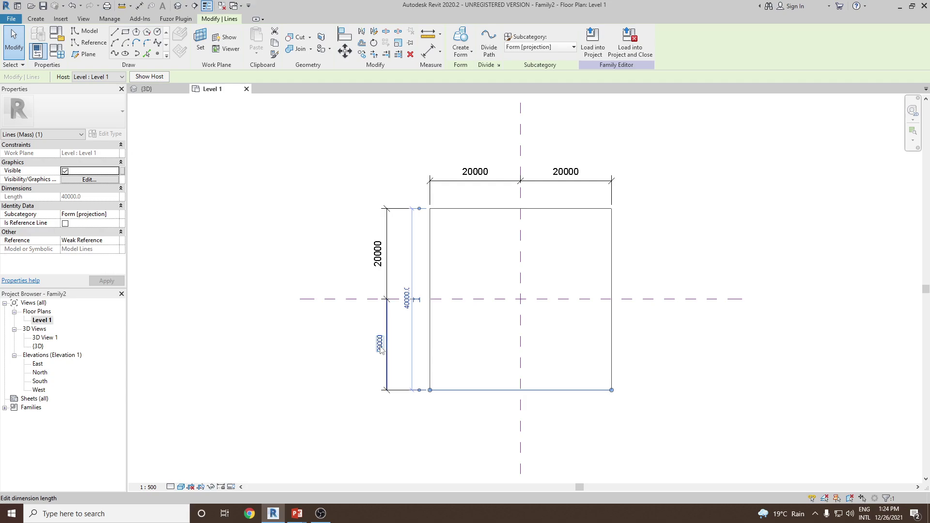
left_click(672, 349)
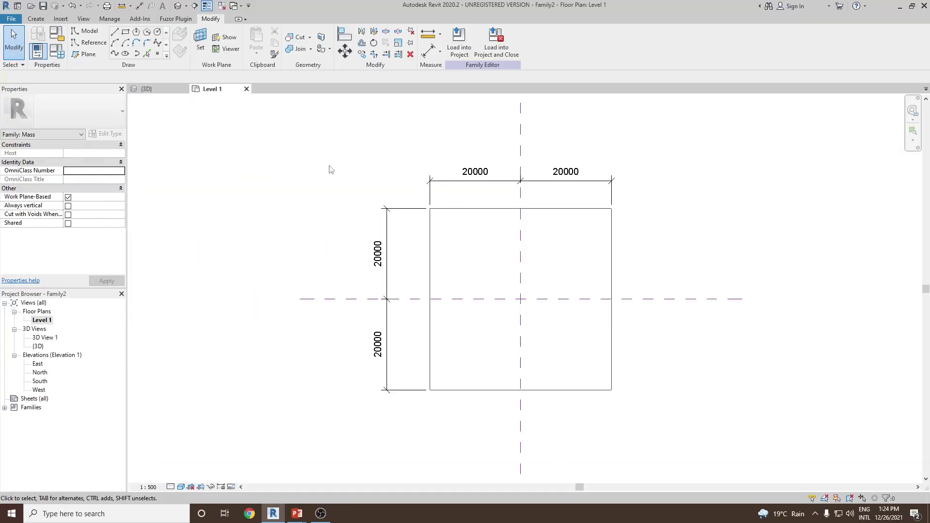
Draw a 5000 mm model line along the square's bottom edge, starting at its lower-left corner.
left_click(115, 33)
scroll(461, 413, "up", 3)
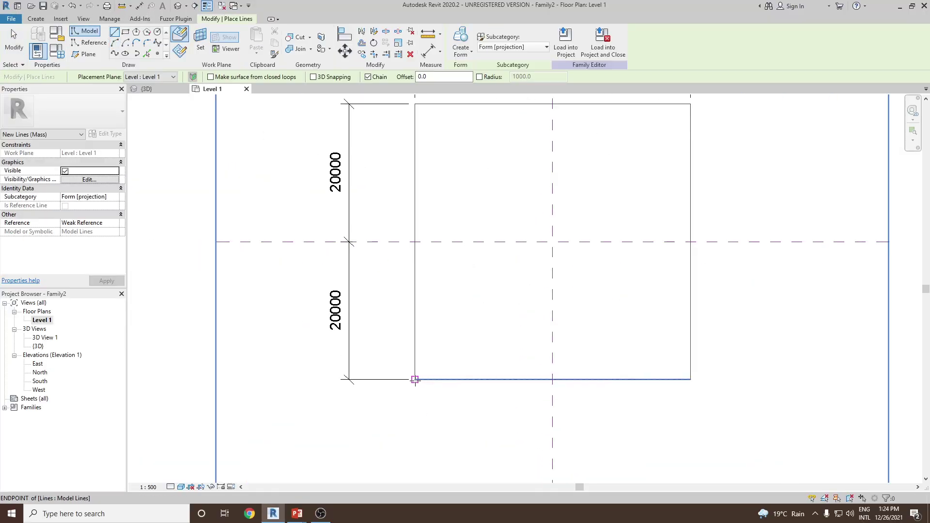
left_click(415, 379)
type("5")
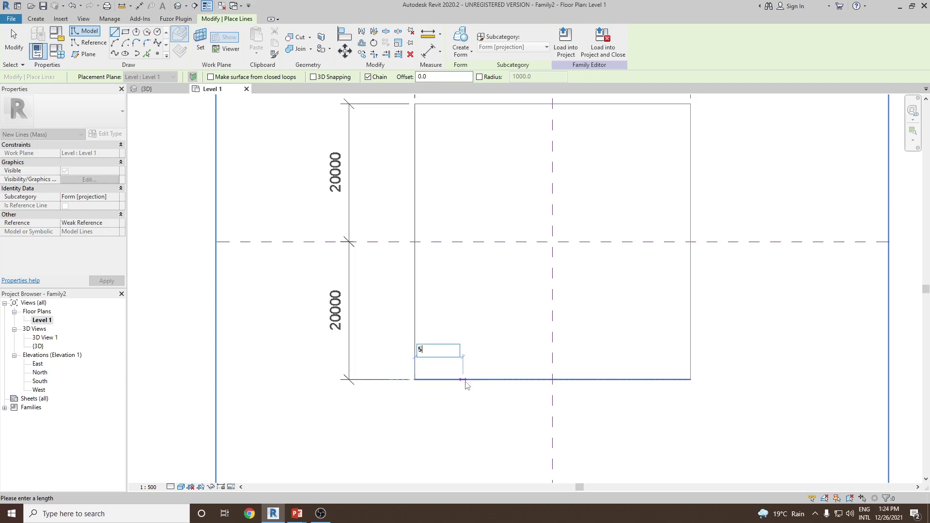
type("000")
key("Return")
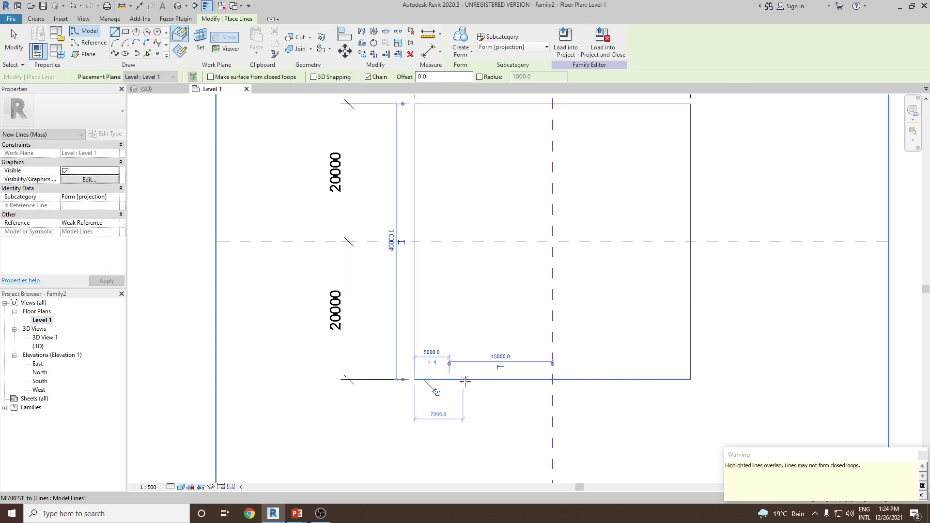
right_click(442, 311)
left_click(455, 317)
Draw a 5000 mm model line up the square's left edge from its lower-left corner.
left_click(415, 380)
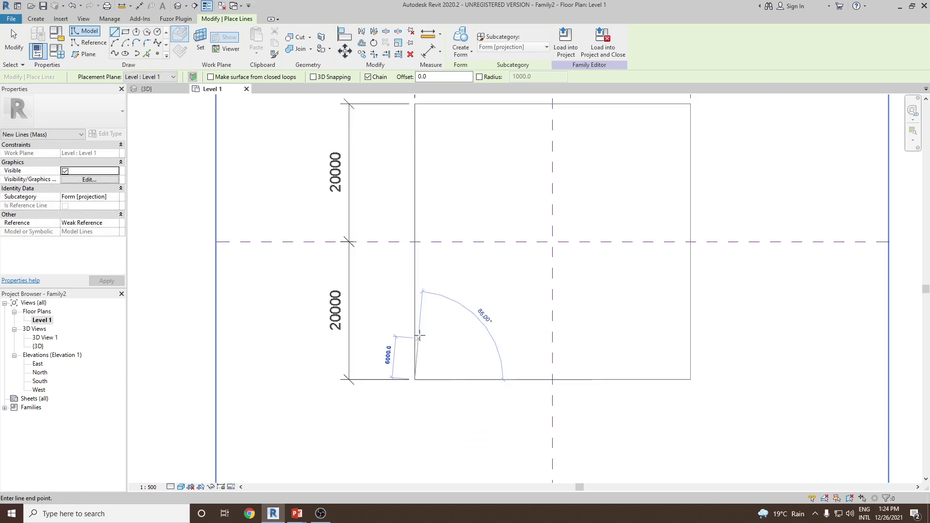
type("50")
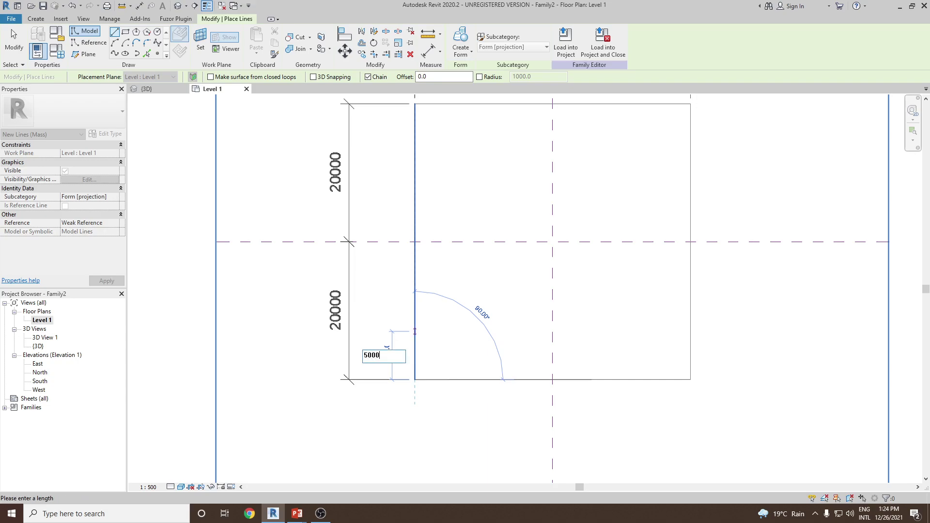
type("00")
key("Return")
key("Escape")
key("Escape")
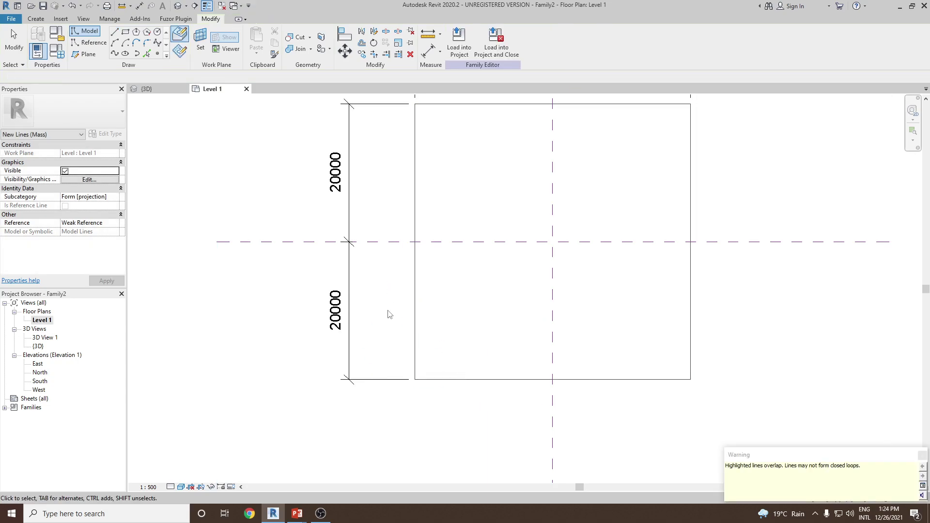
Draw a diagonal line across the lower-left corner, joining the free ends of the two 5000 mm helper lines.
left_click_drag(388, 314, 506, 445)
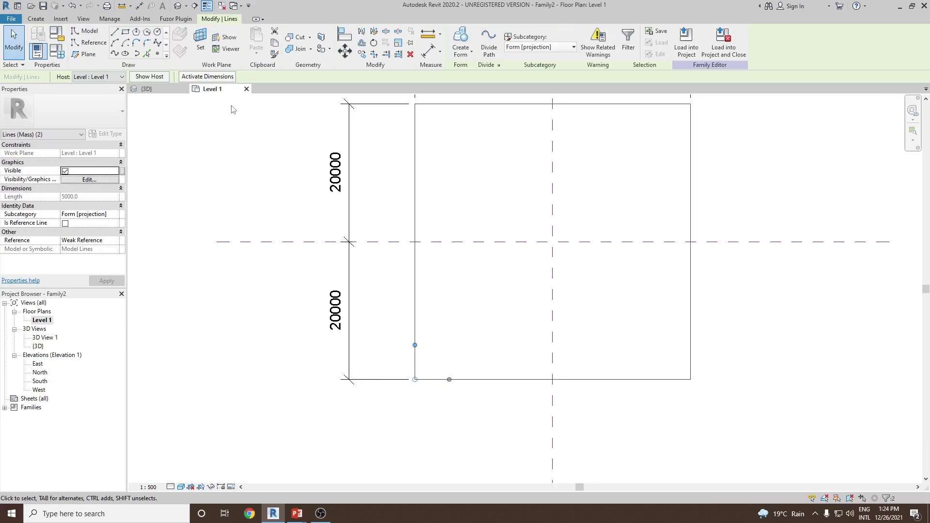
left_click(115, 32)
left_click(415, 345)
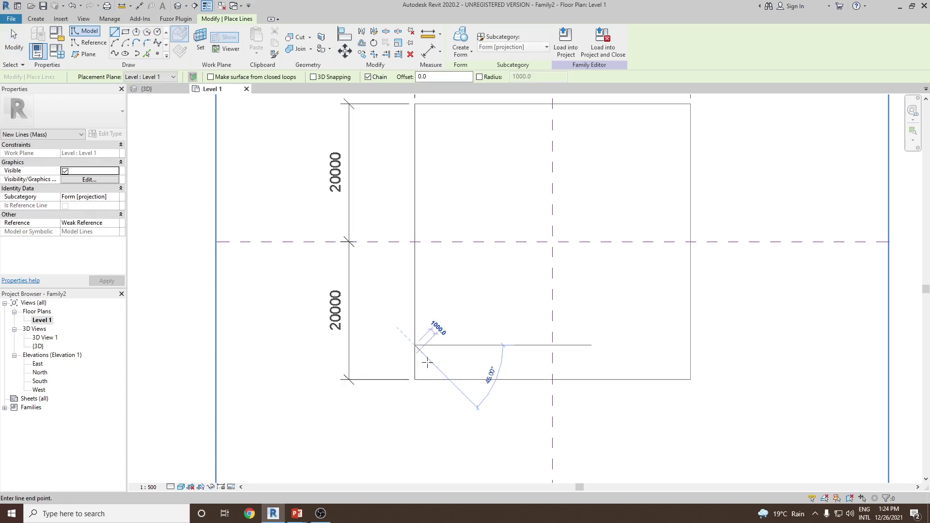
left_click(448, 379)
key("Escape")
key("Escape")
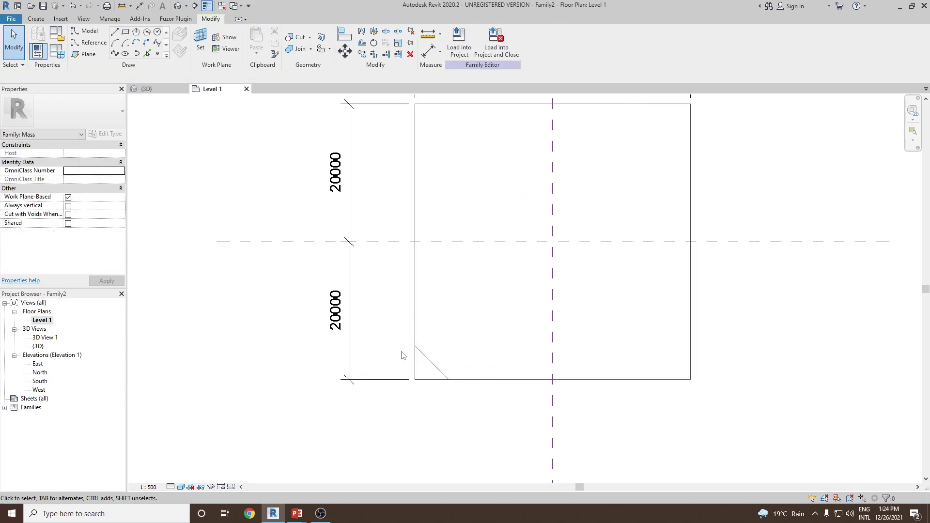
Delete the two 5000 mm helper lines at the square's lower-left corner, keeping the diagonal.
key("Tab")
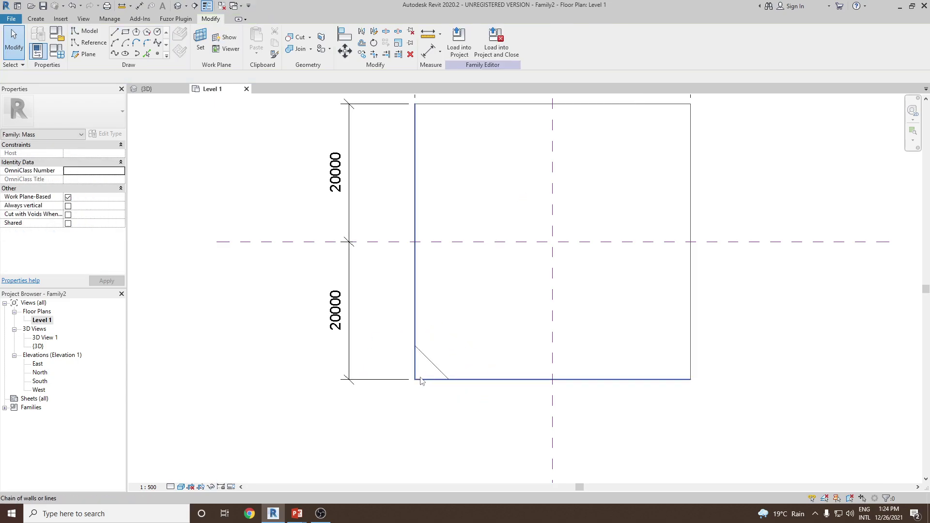
left_click_drag(406, 370, 467, 394)
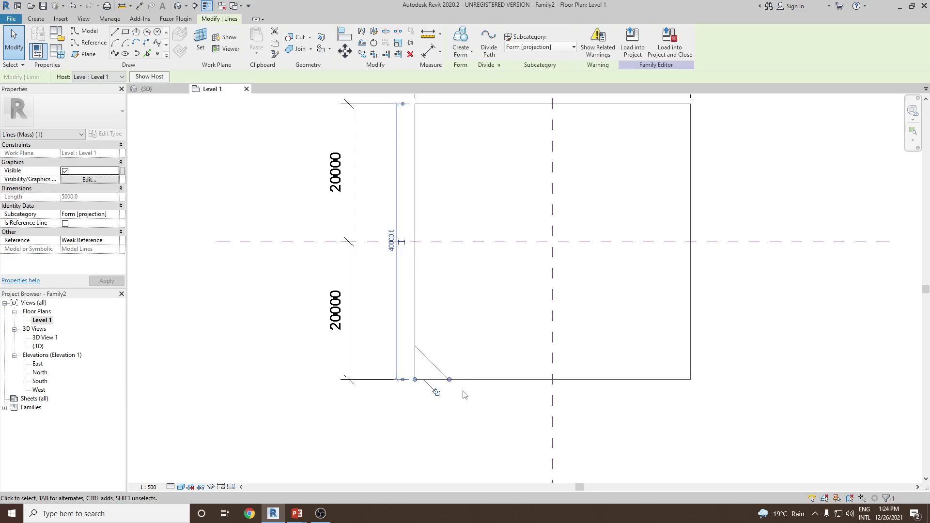
left_click_drag(397, 320, 424, 402)
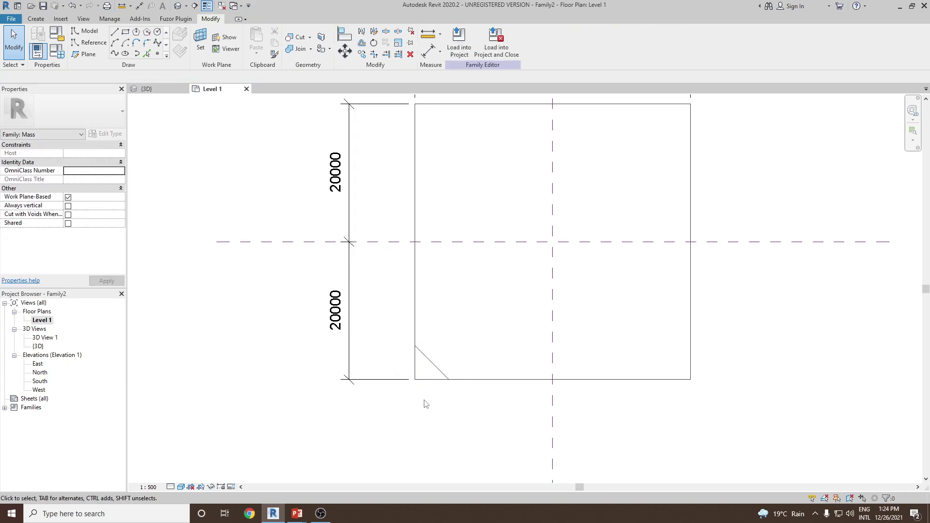
Mirror a copy of the lower-left diagonal about the vertical centre axis to the lower-right corner.
left_click(434, 372)
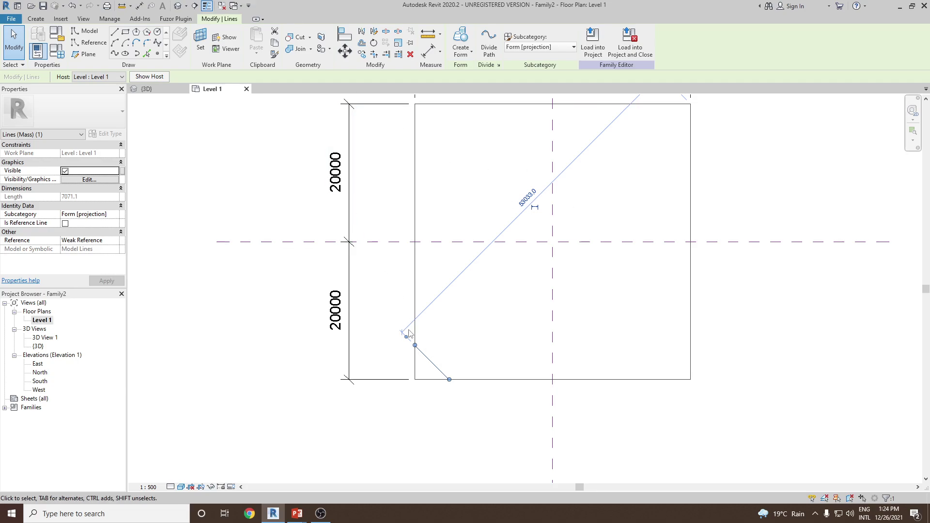
left_click(373, 31)
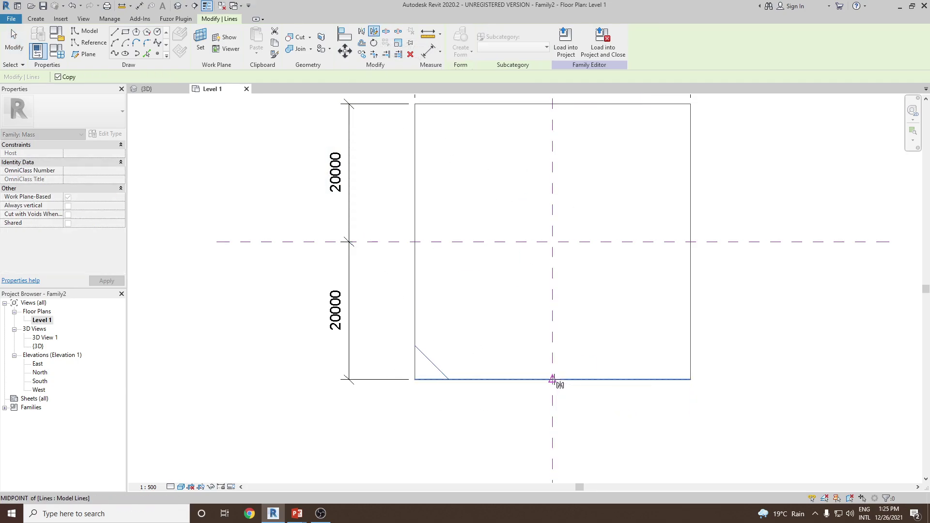
left_click(552, 379)
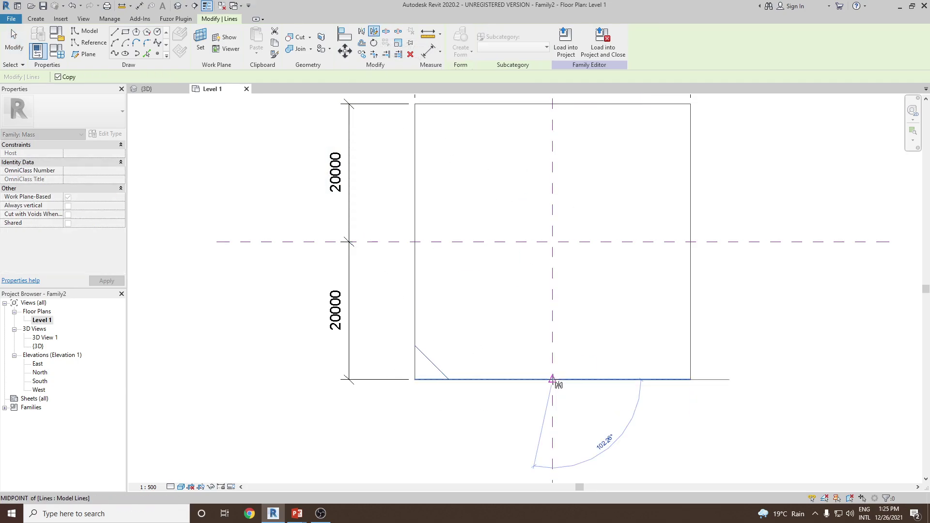
left_click(552, 241)
key("Escape")
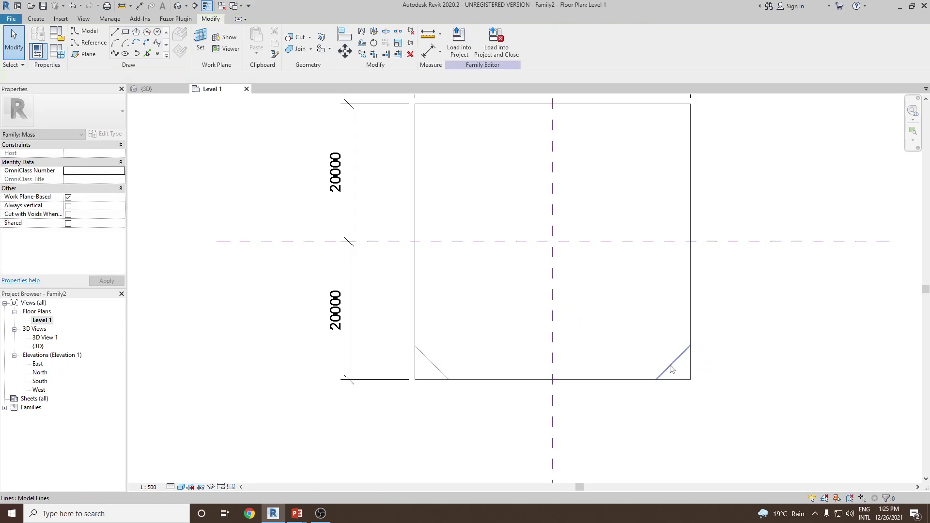
Mirror copies of both lower corner diagonals about the horizontal centre axis to the upper corners.
scroll(667, 369, "down", 1)
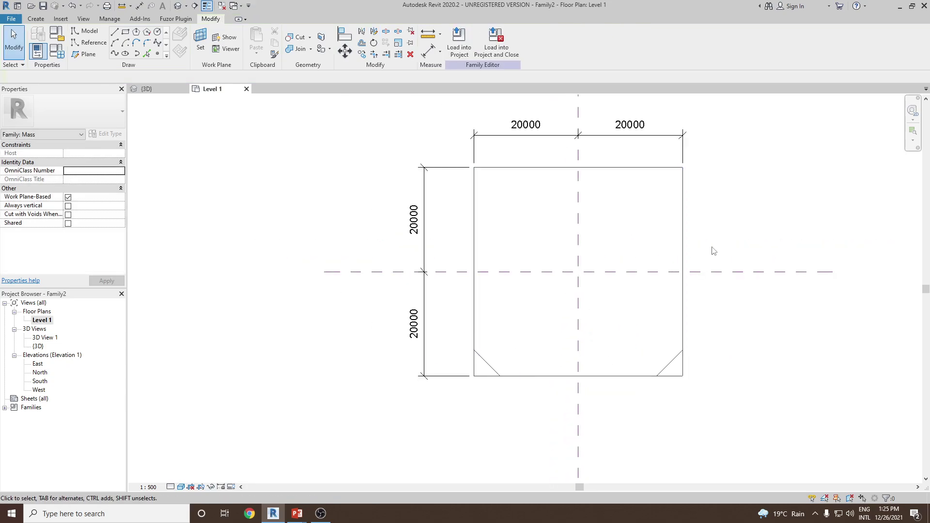
mouse_move(455, 335)
left_mouse_down()
mouse_move(691, 395)
mouse_move(688, 380)
mouse_move(616, 341)
mouse_move(469, 324)
left_mouse_up()
left_click(487, 363)
left_click(670, 363, "ctrl")
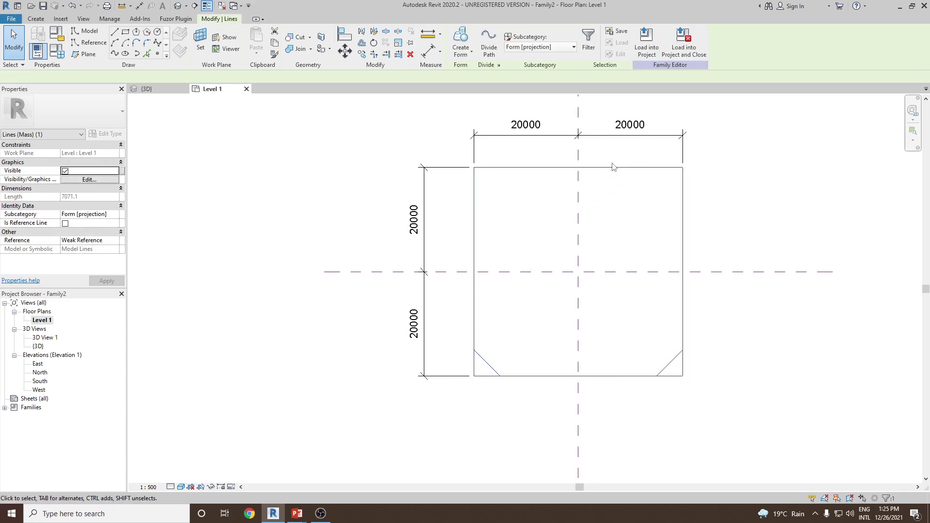
left_click(373, 32)
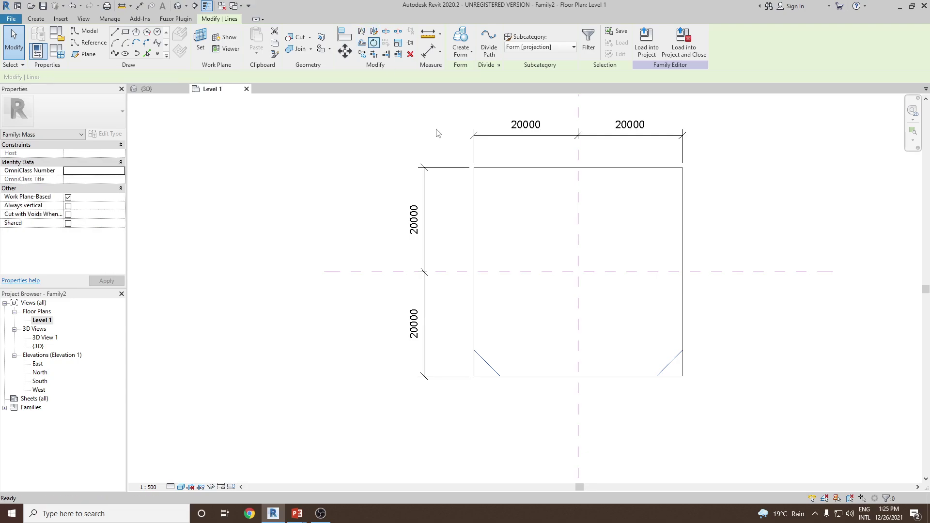
left_click(474, 272)
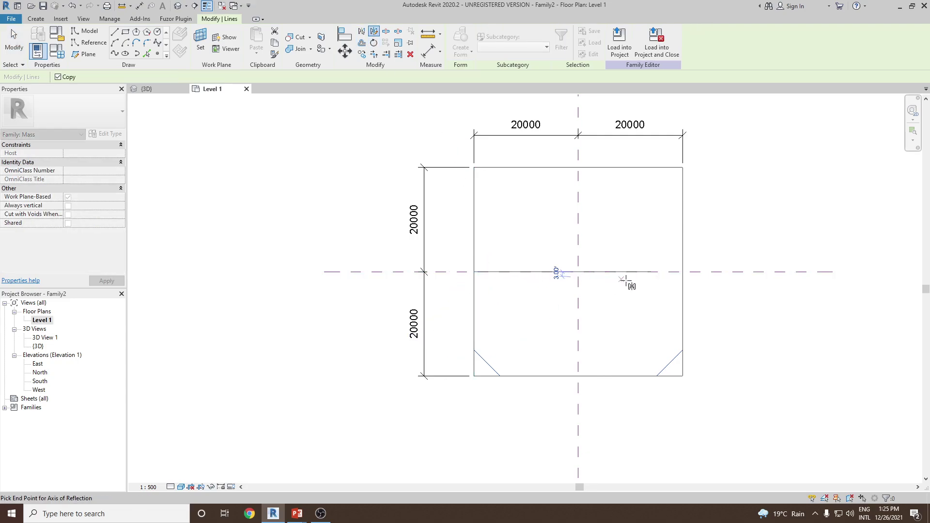
left_click(683, 272)
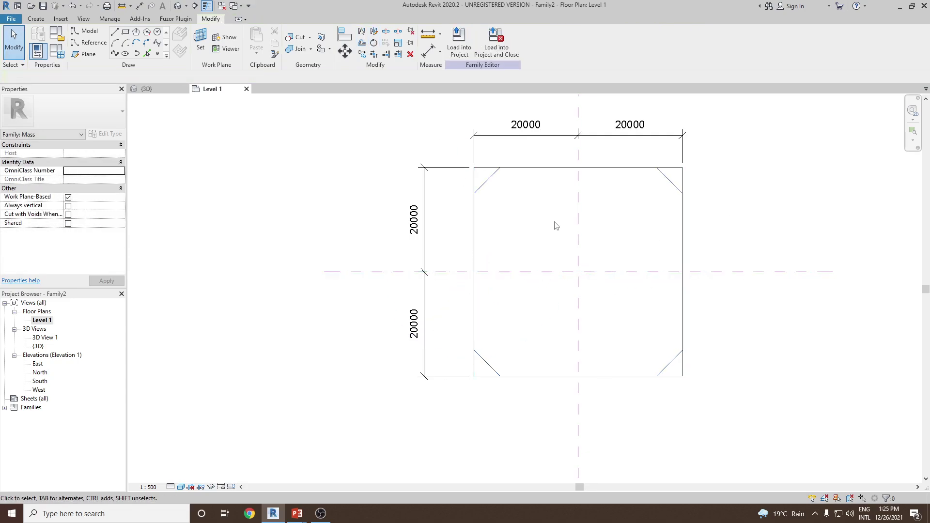
Delete the whole chain of lines forming the square, leaving only the four corner diagonals.
key("Tab")
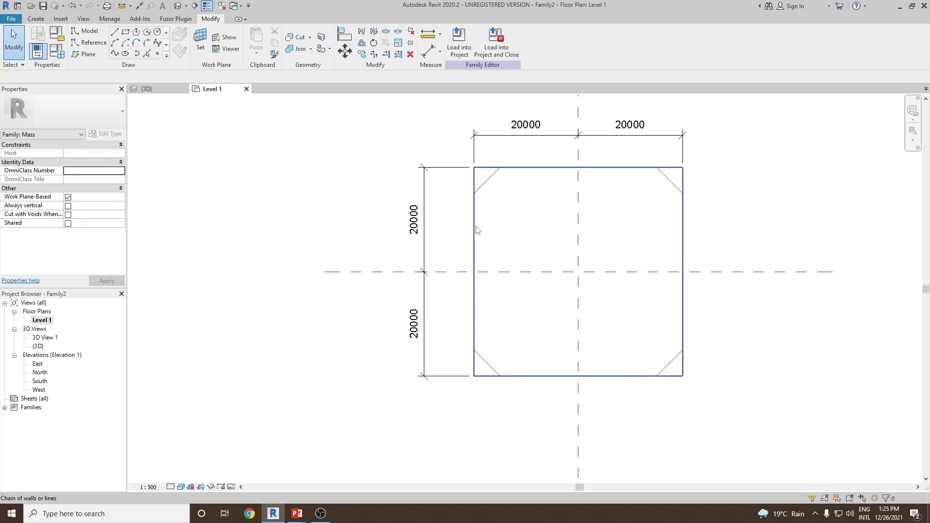
left_click(477, 230)
key("Delete")
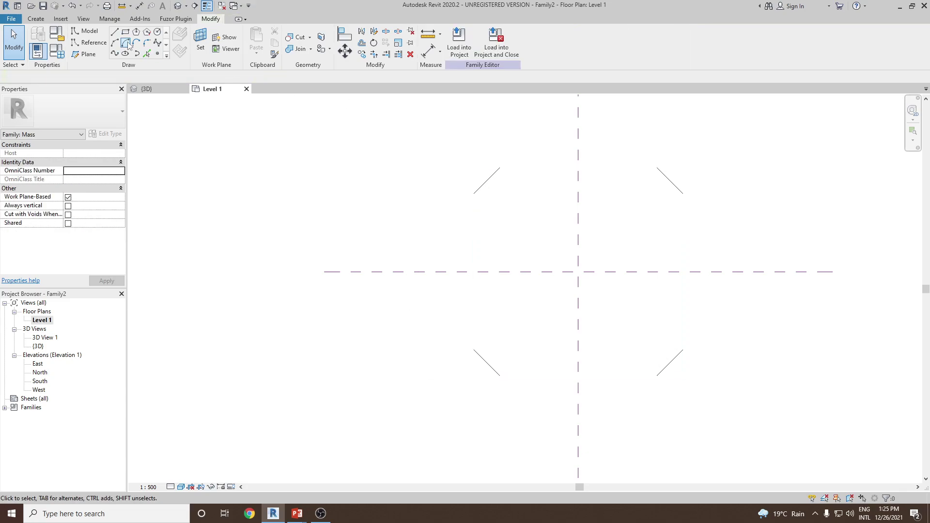
Draw chained model lines through the ends of the four corner diagonals to close the chamfered square profile.
left_click(114, 32)
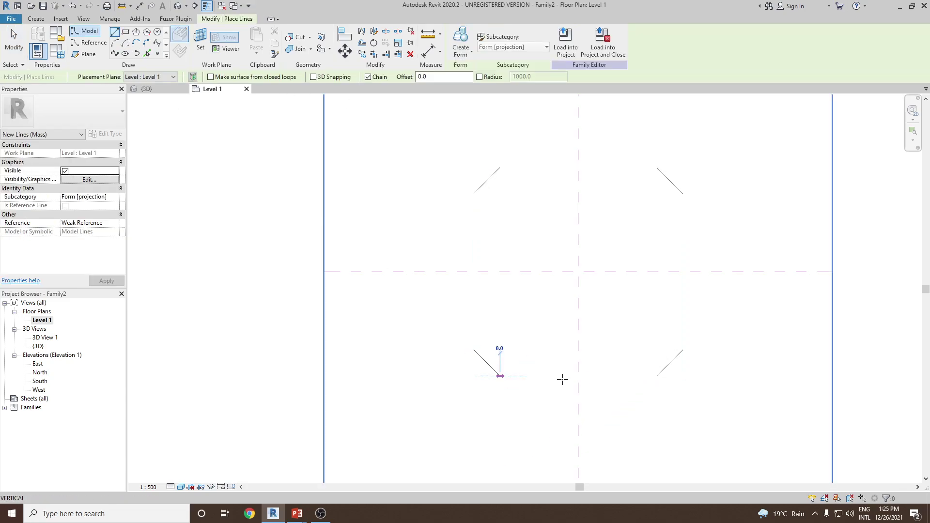
left_click(500, 375)
left_click(656, 375)
left_click(683, 349)
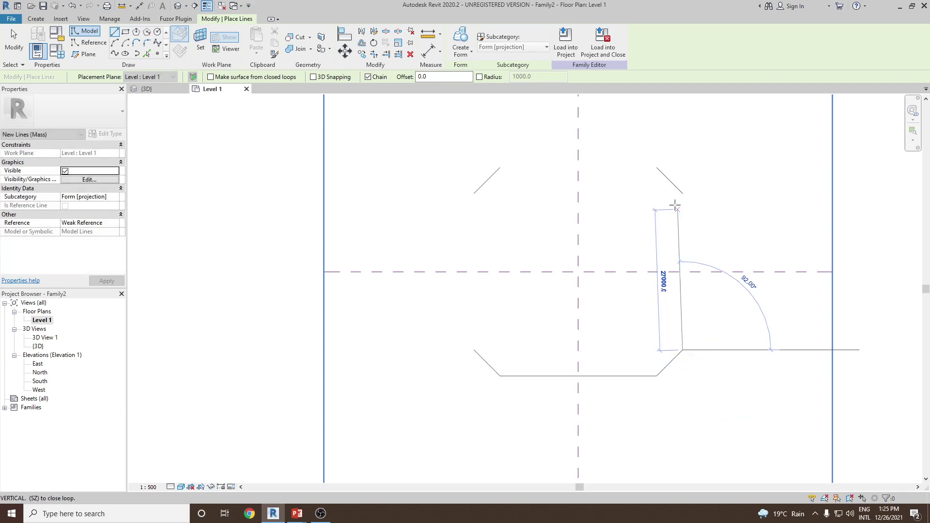
left_click(683, 193)
left_click(657, 168)
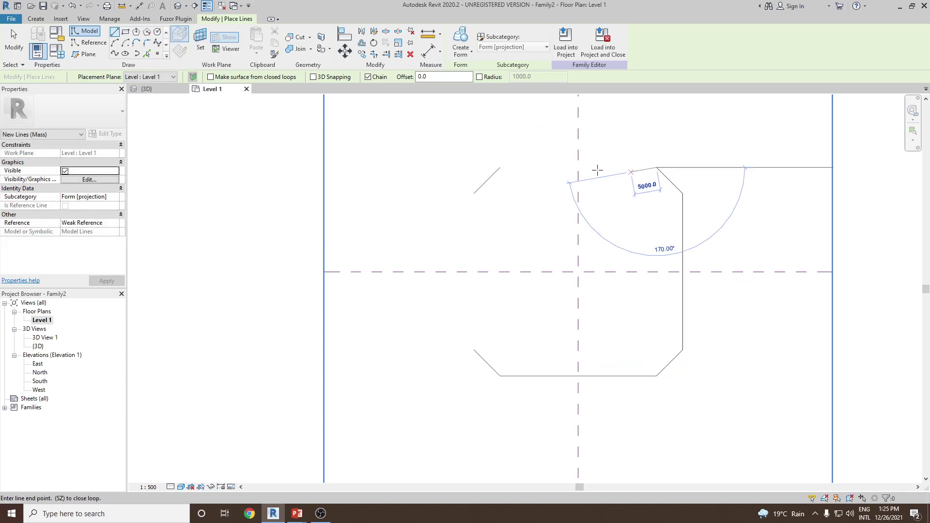
left_click(500, 168)
left_click(473, 193)
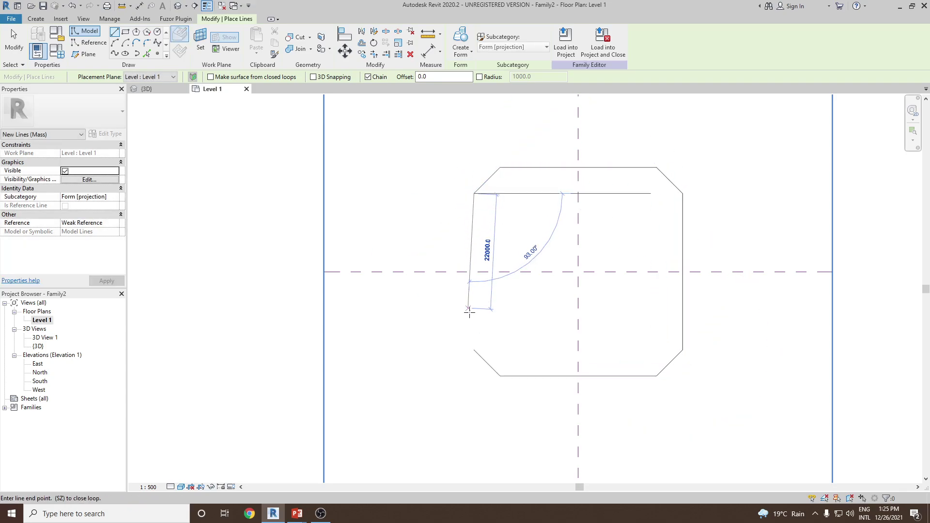
left_click(474, 350)
right_click(433, 193)
left_click(446, 199)
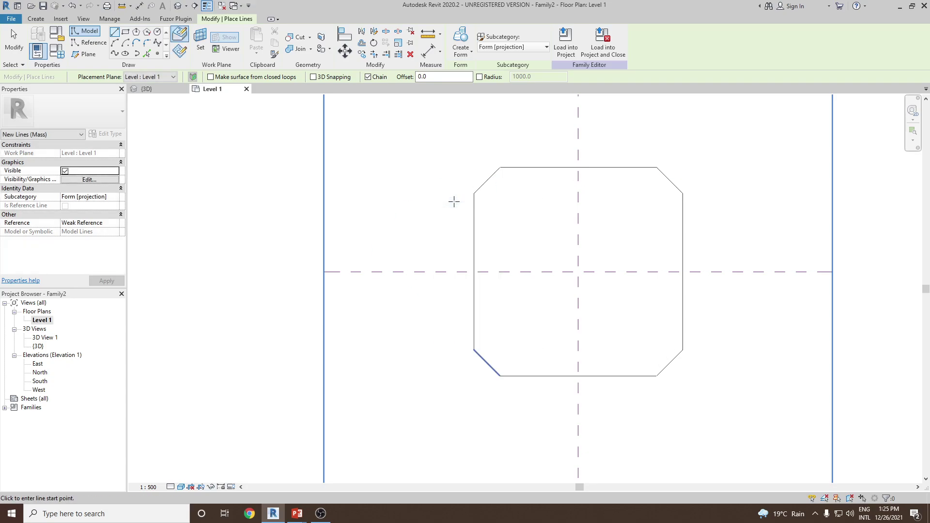
left_click(447, 203)
right_click(399, 185)
left_click(409, 190)
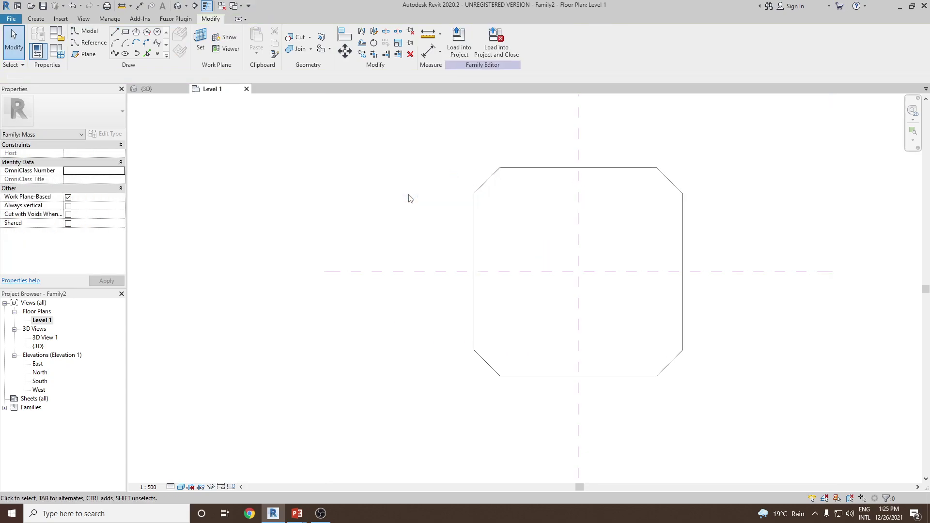
Create a solid form from the complete chamfered profile in the 3D view.
left_click(179, 6)
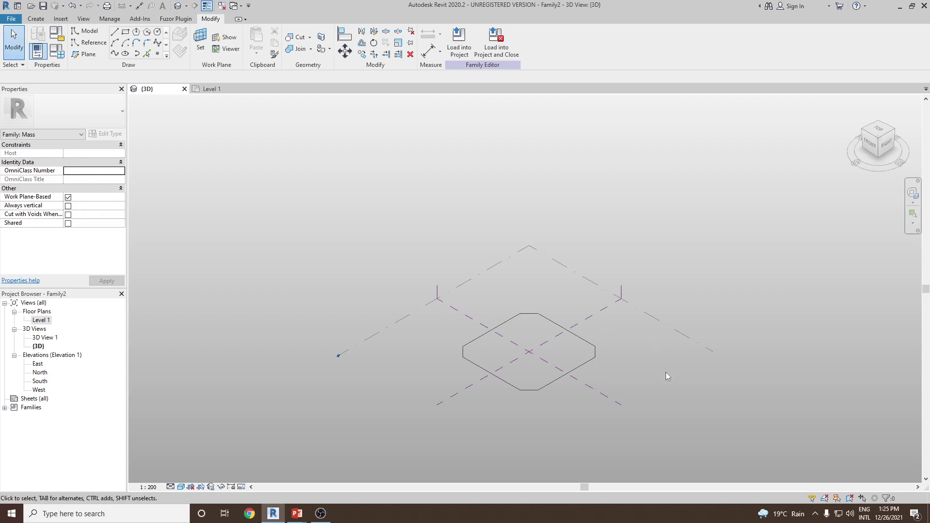
key("Tab")
left_click(573, 371)
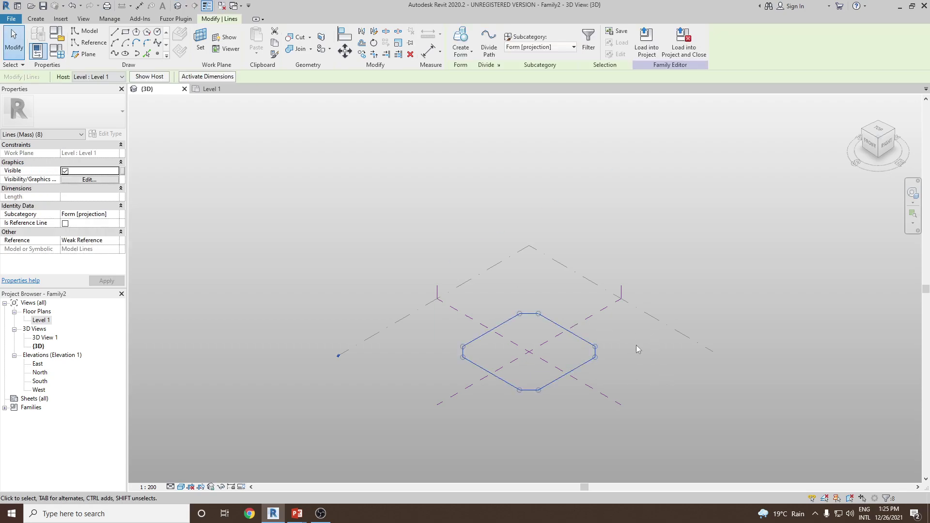
left_click(469, 54)
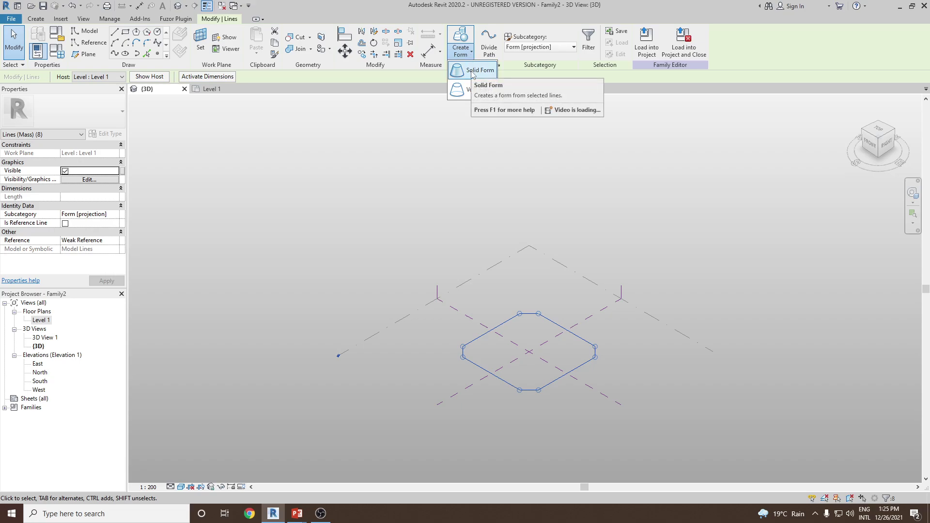
left_click(472, 71)
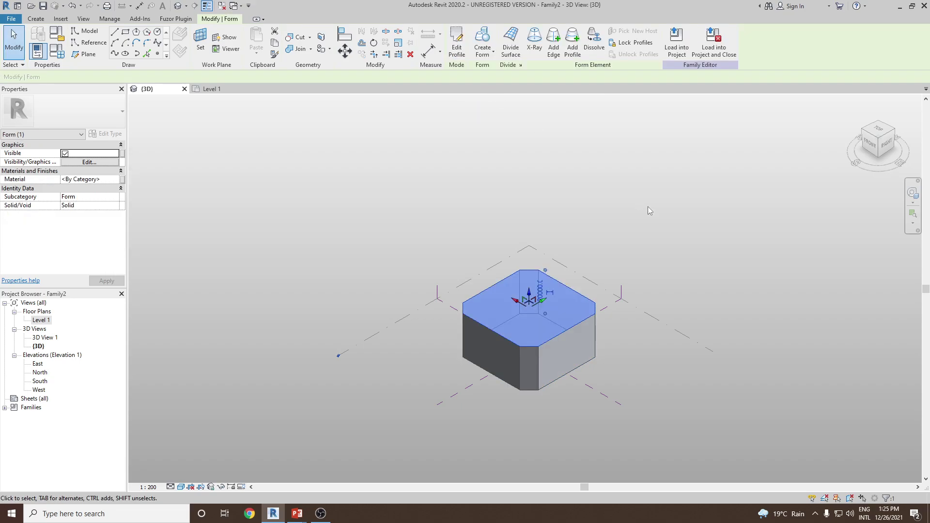
Set the height of the solid form to 200000 mm.
left_click(541, 296)
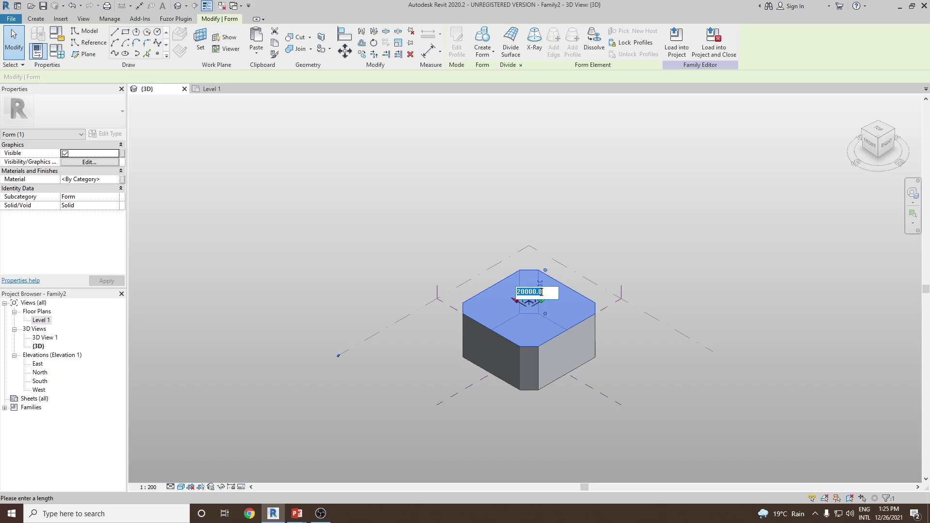
type("2")
key("Return")
scroll(533, 310, "down", 2)
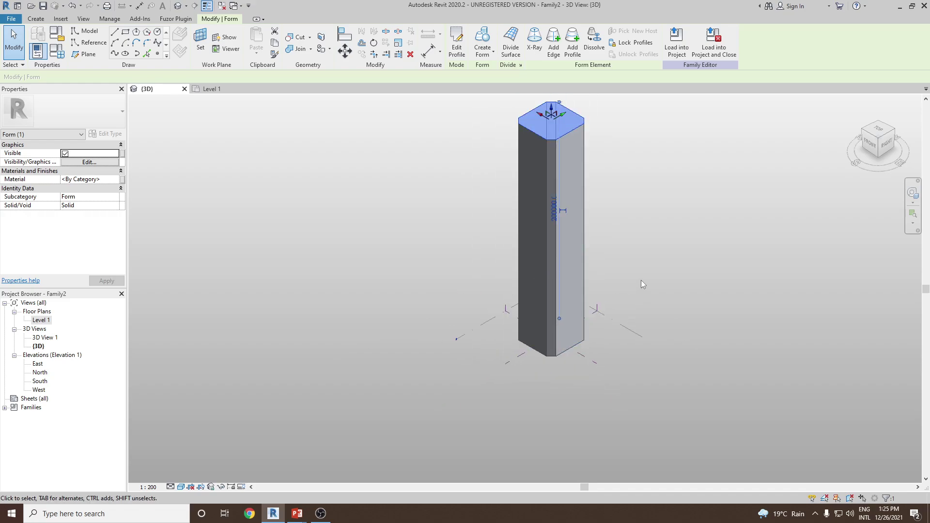
Rotate the top face of the tower form by 45 degrees about its centre.
middle_click_drag(655, 254, 621, 274)
left_click(621, 274)
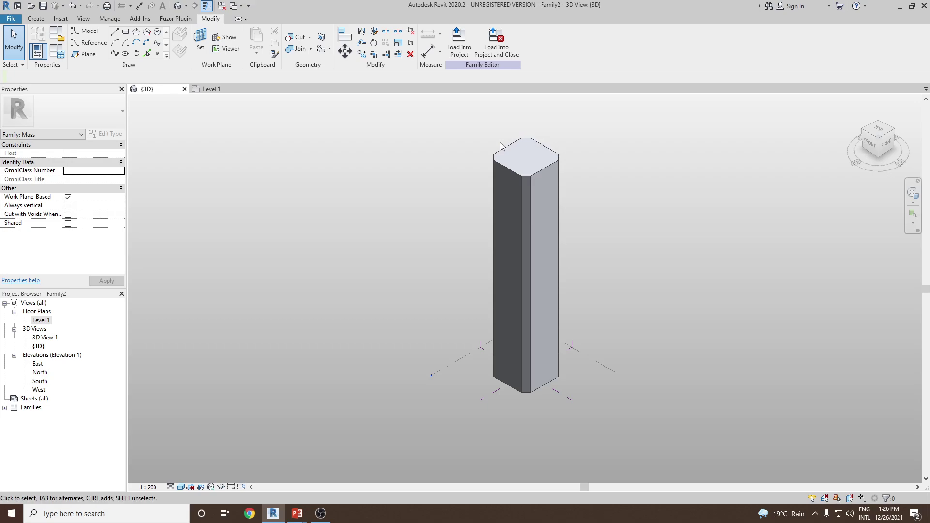
scroll(531, 166, "up", 4)
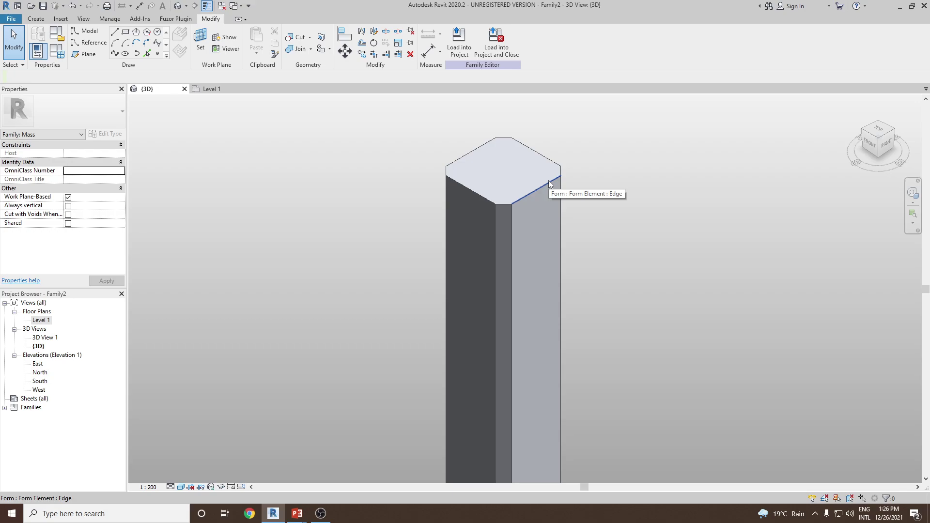
key("Tab")
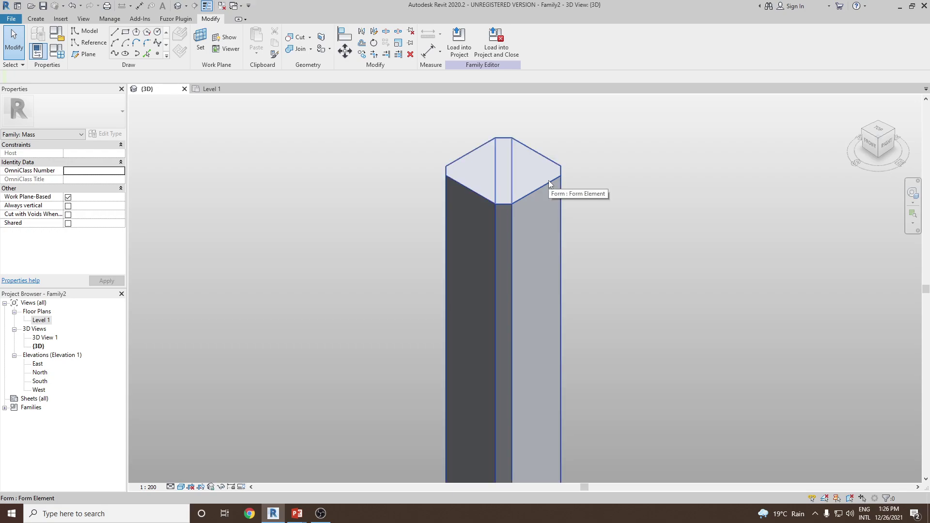
key("Tab")
left_click(549, 183)
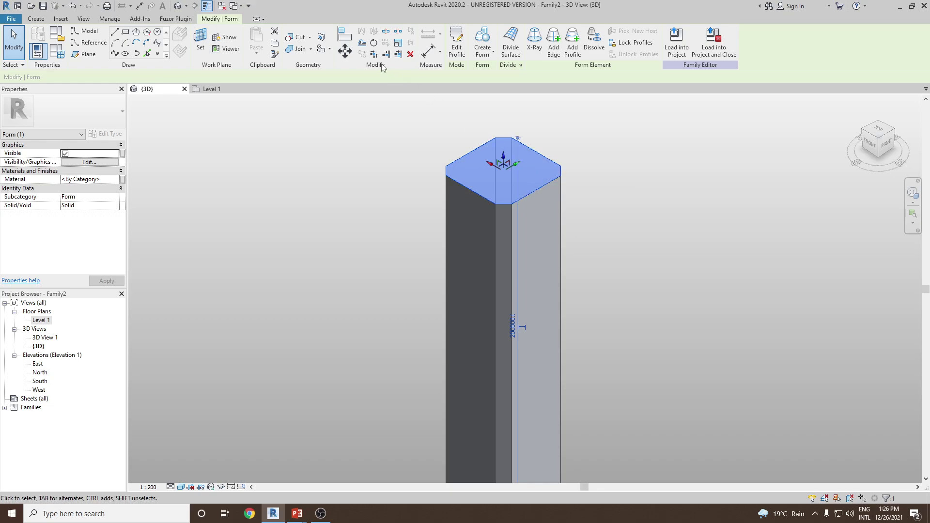
left_click(374, 43)
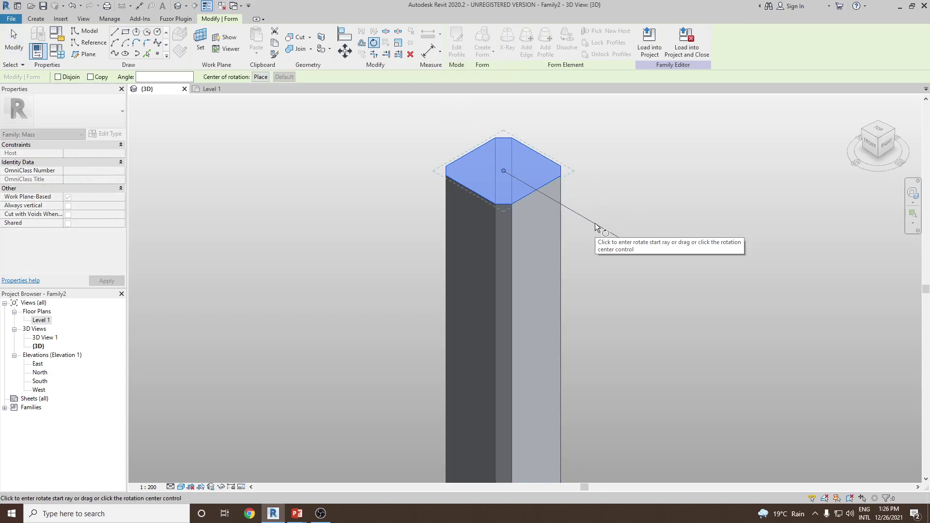
left_click(595, 223)
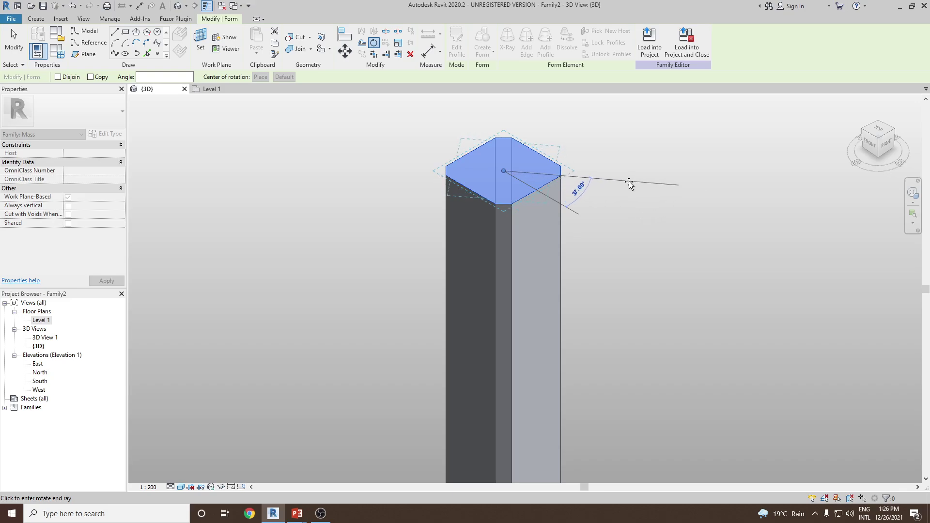
type("45")
key("Return")
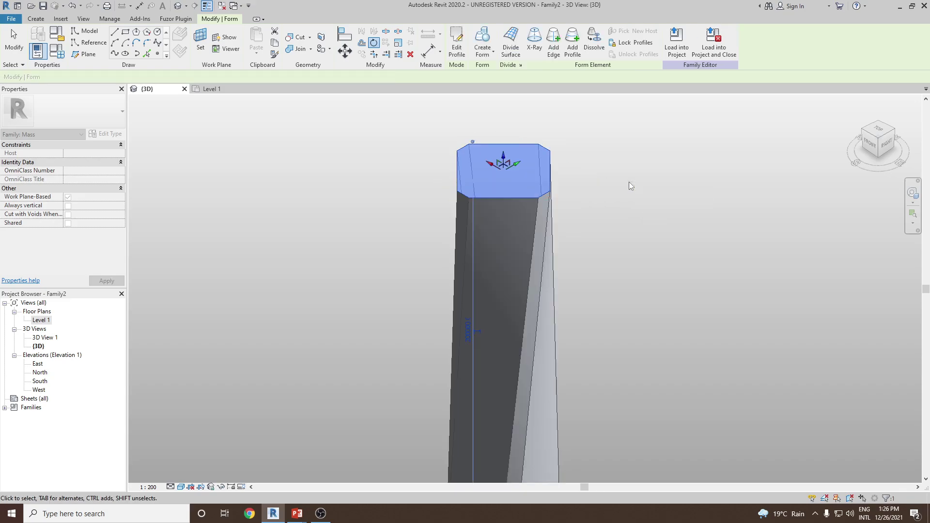
left_click(672, 204)
middle_click_drag(669, 205, 687, 271, "shift")
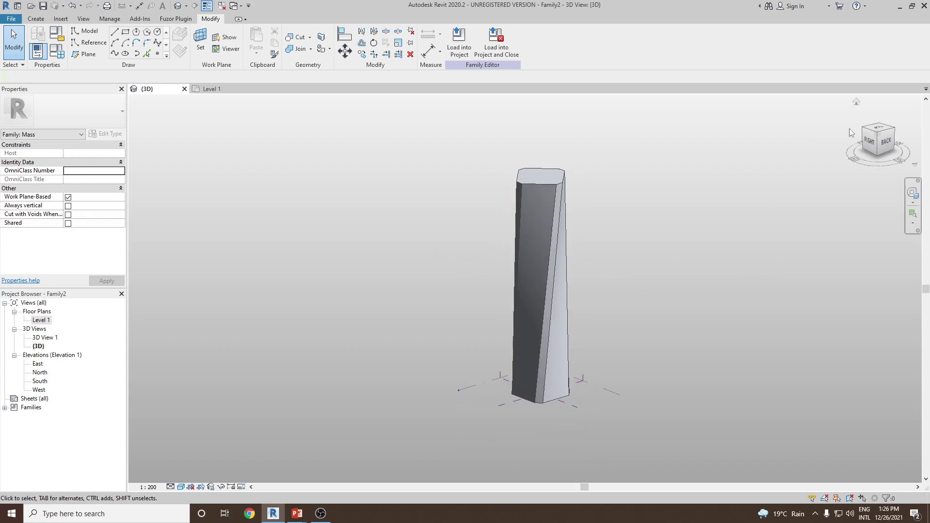
left_click(856, 106)
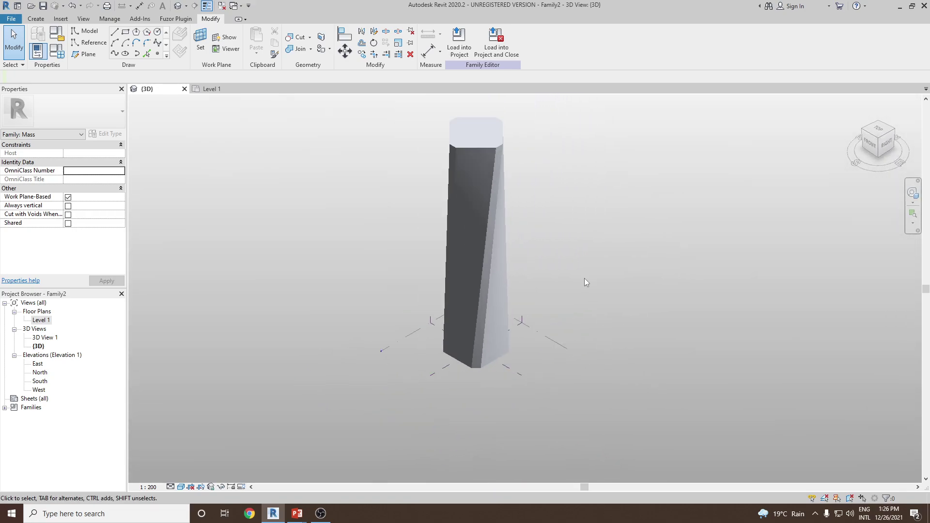
Start saving the mass as a family file and browse to the Families folder on drive D:.
left_click(11, 18)
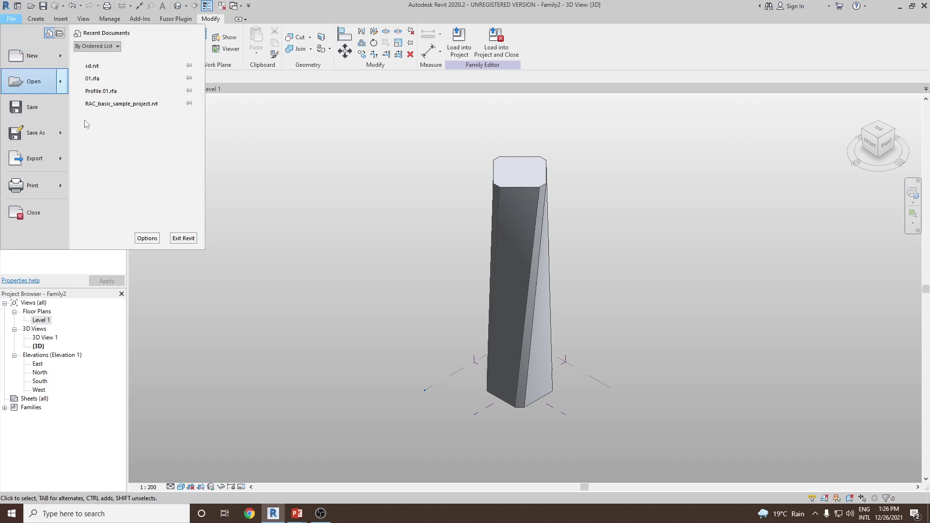
mouse_move(47, 132)
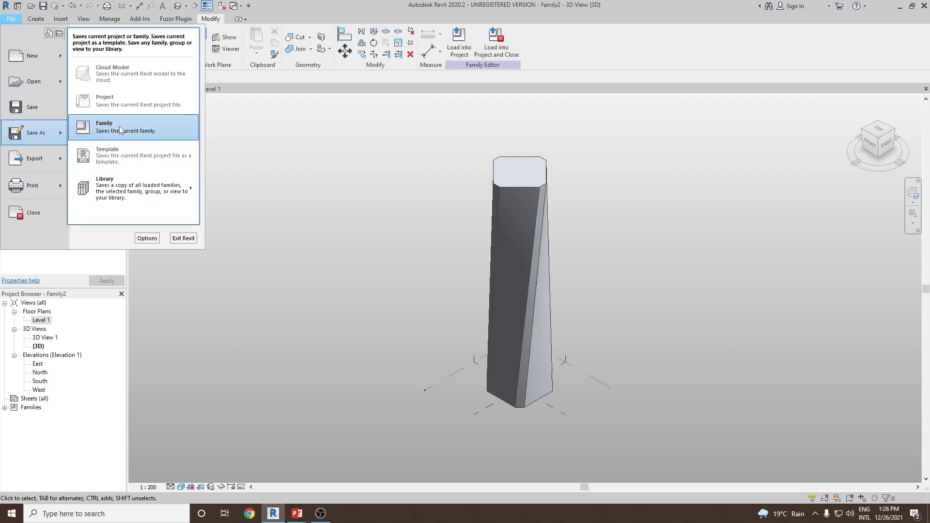
left_click(92, 123)
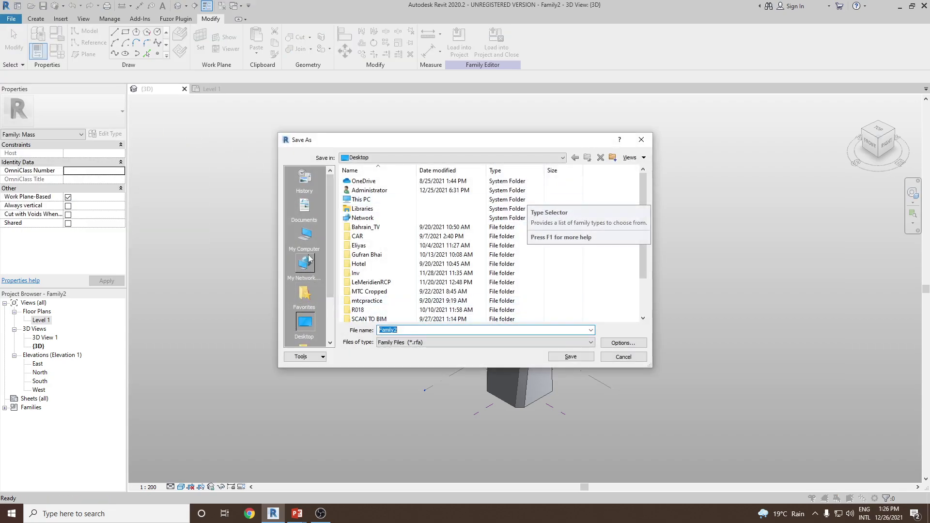
left_click(305, 263)
double_click(390, 292)
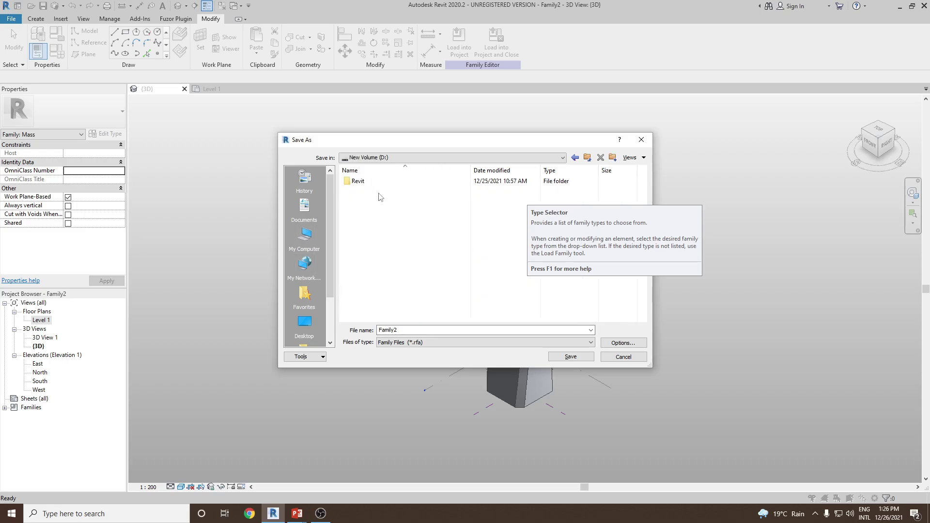
double_click(376, 187)
double_click(377, 185)
Create a new folder named CDE Massing inside the Families folder and open it.
right_click(385, 220)
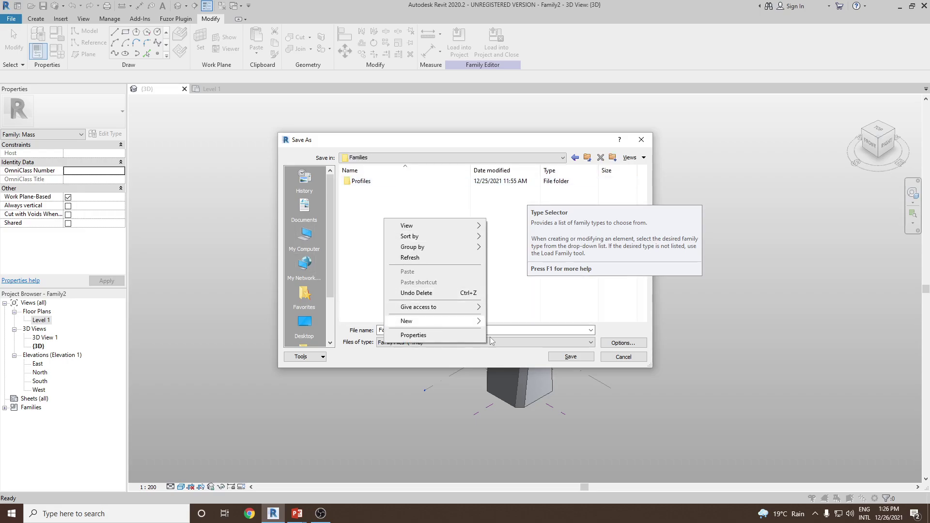
mouse_move(465, 321)
left_click(510, 322)
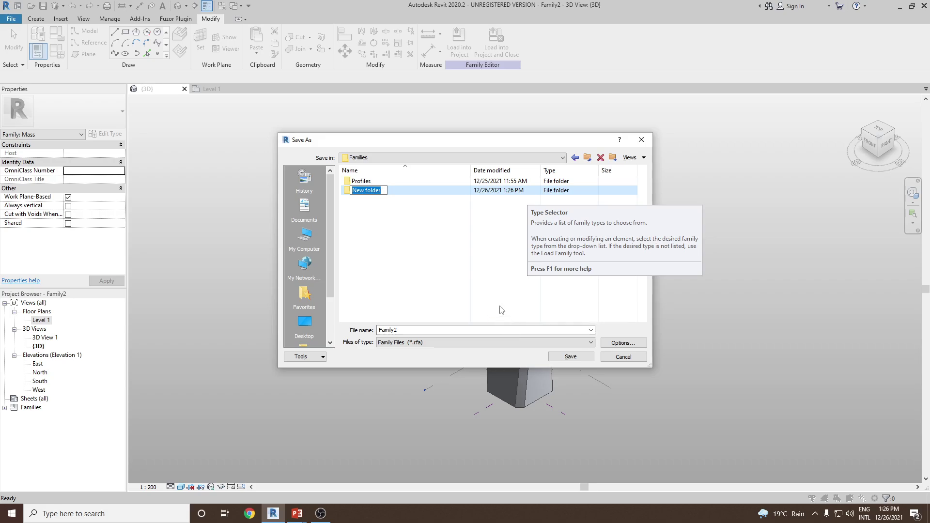
type("CDE Massing")
key("Return")
key("Return")
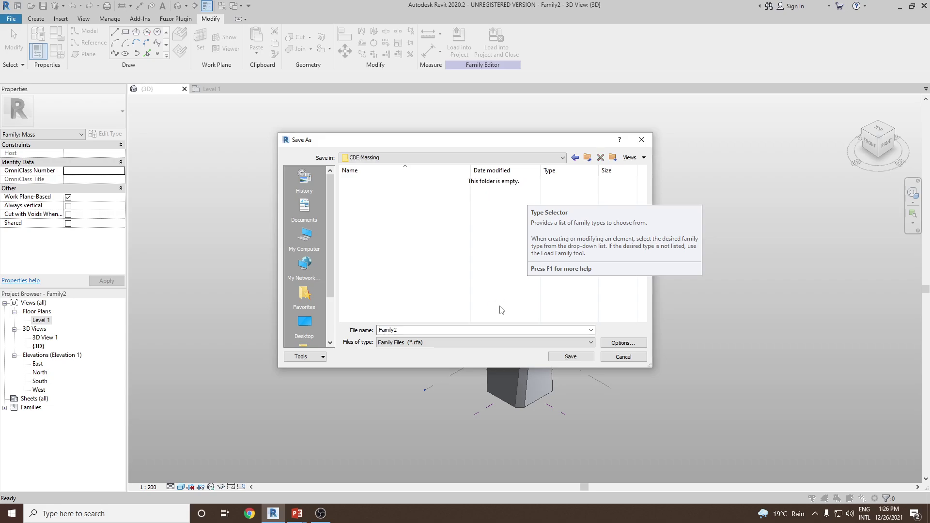
Save the family in the CDE Massing folder under the file name Twisted Tower.
double_click(467, 326)
type("T")
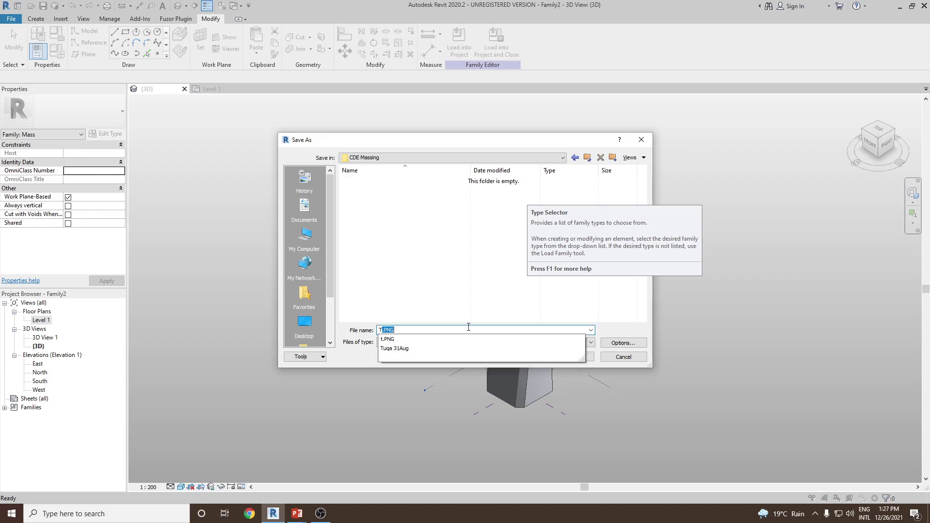
type("wisted Tower")
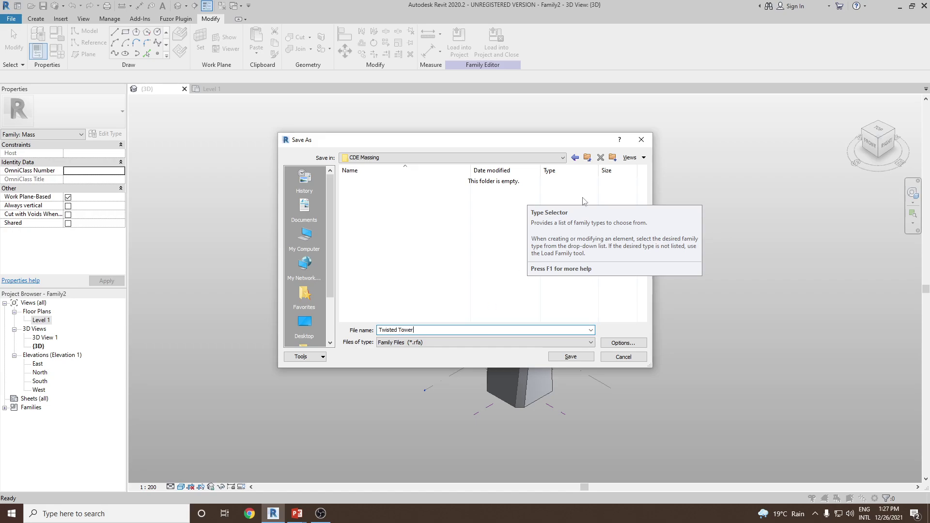
left_click(564, 361)
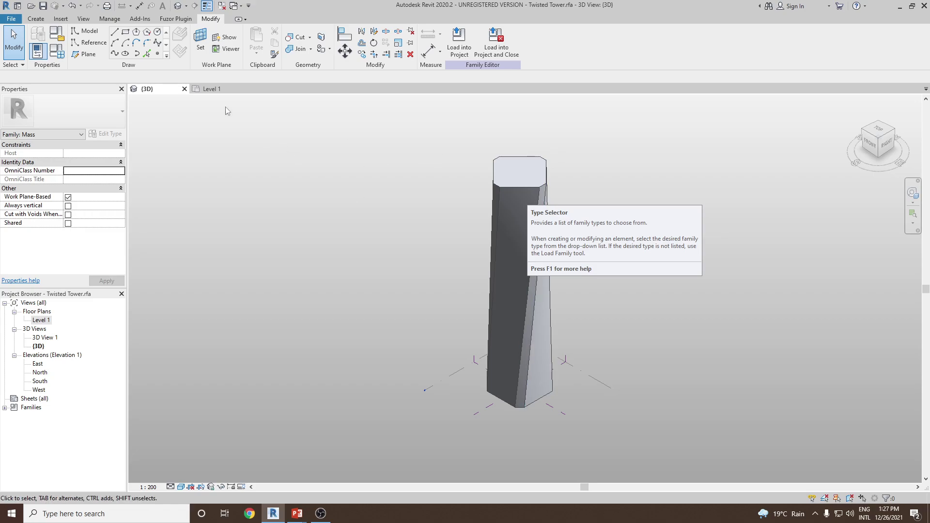
Create a new project from the Architectural Template.
left_click(12, 18)
mouse_move(63, 58)
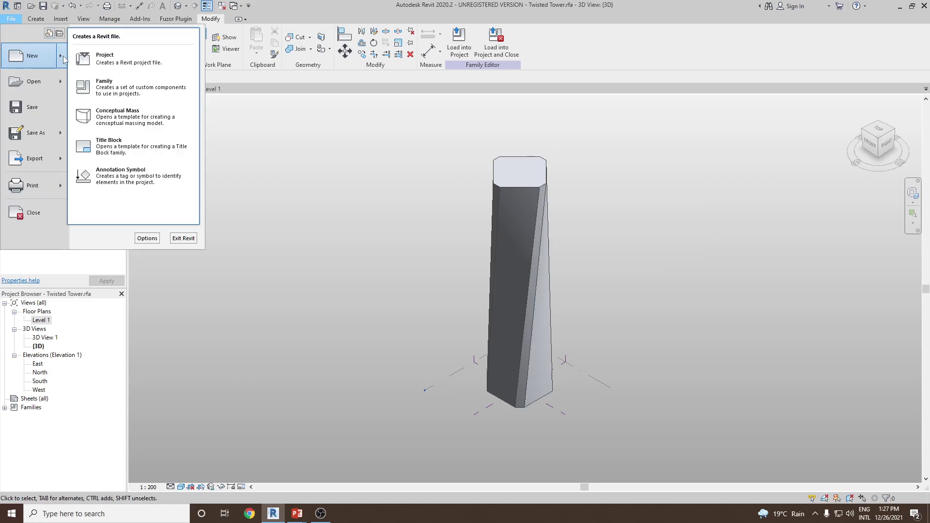
left_click(113, 70)
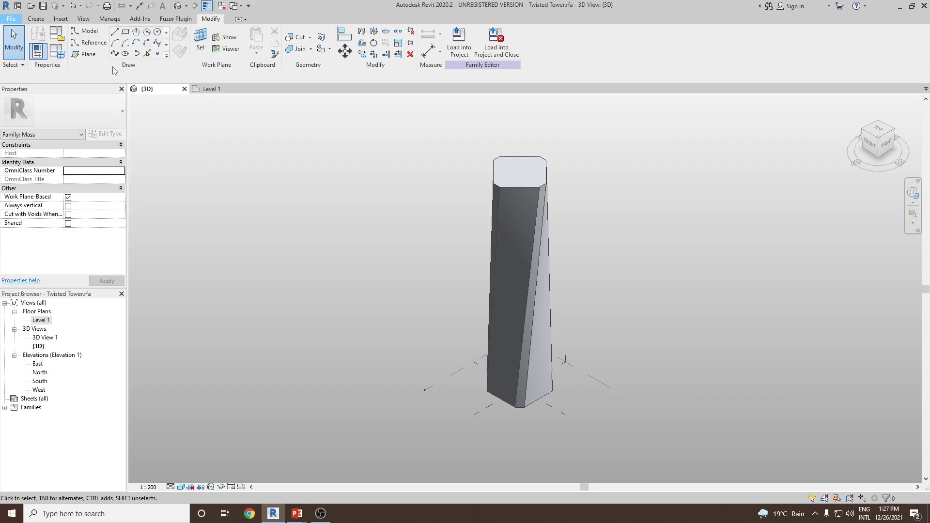
left_click(422, 240)
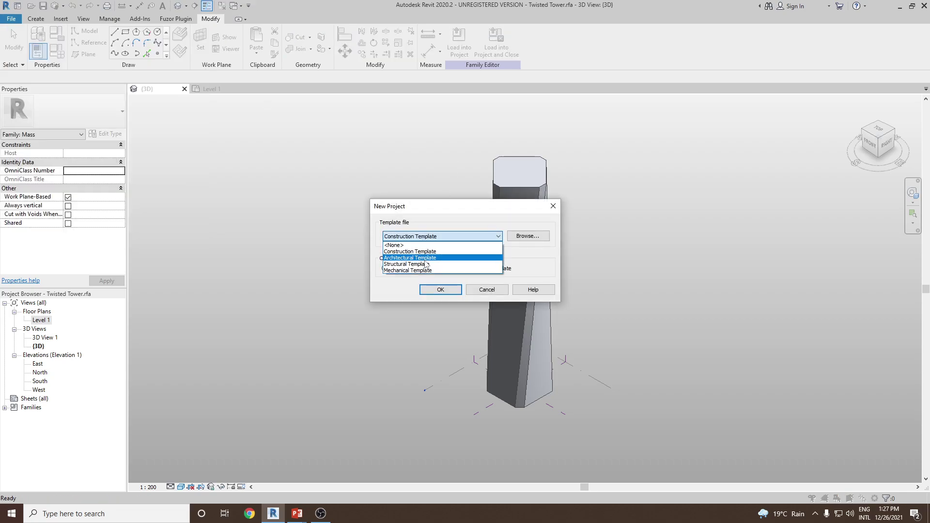
left_click(424, 259)
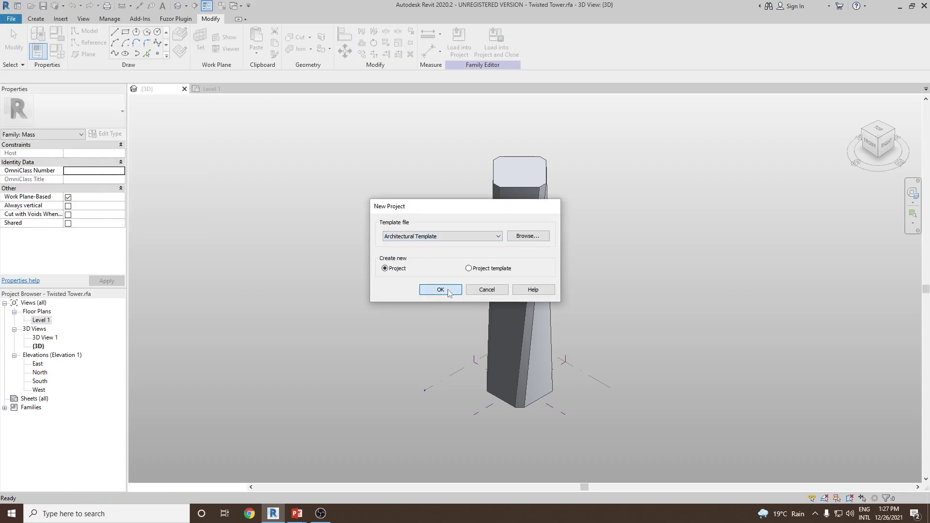
left_click(440, 289)
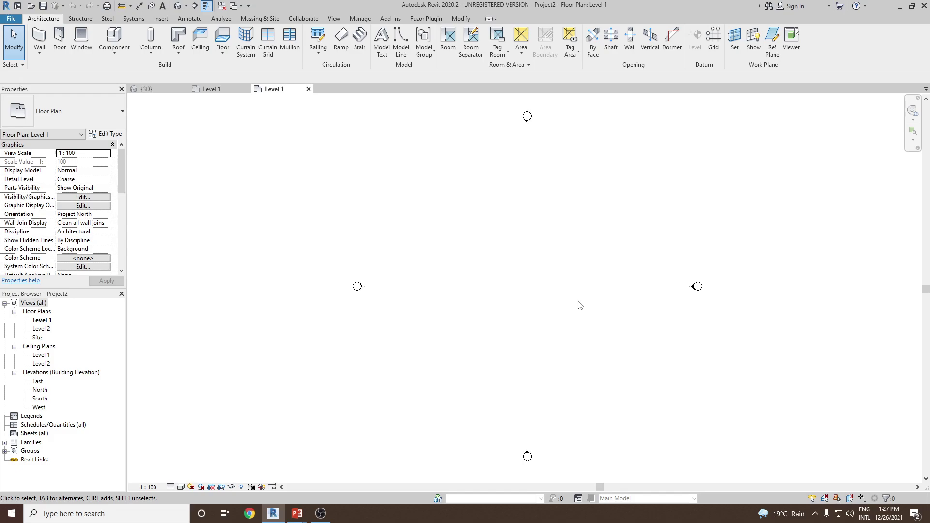
Close the inactive views and switch back to the 3D view of the Twisted Tower family.
left_click(224, 9)
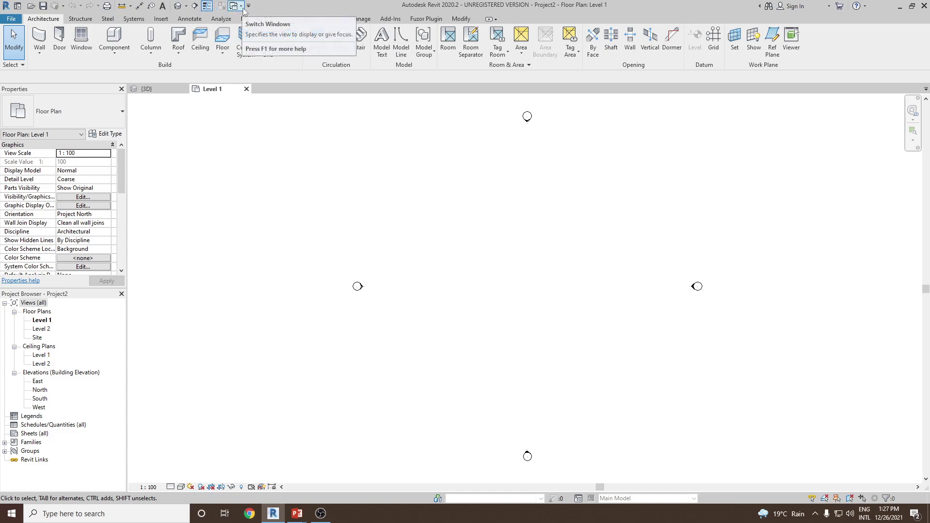
left_click(243, 8)
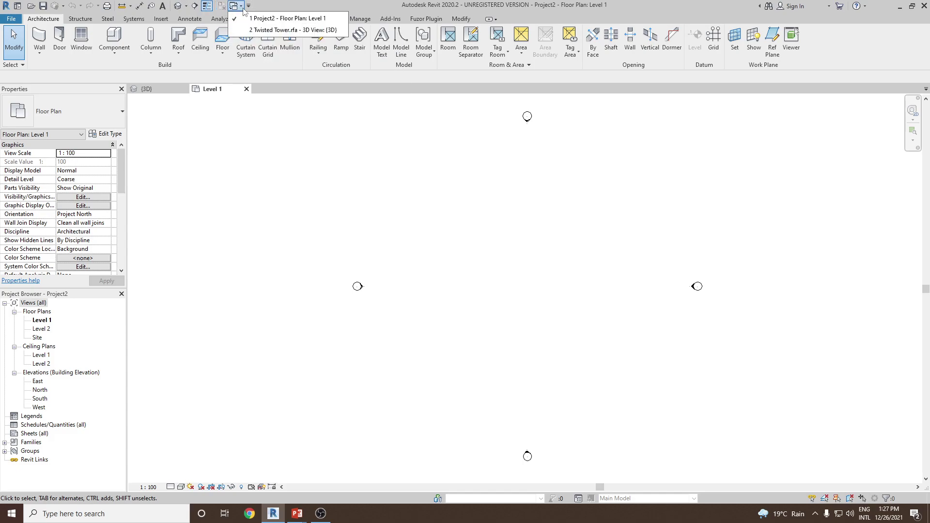
left_click(284, 31)
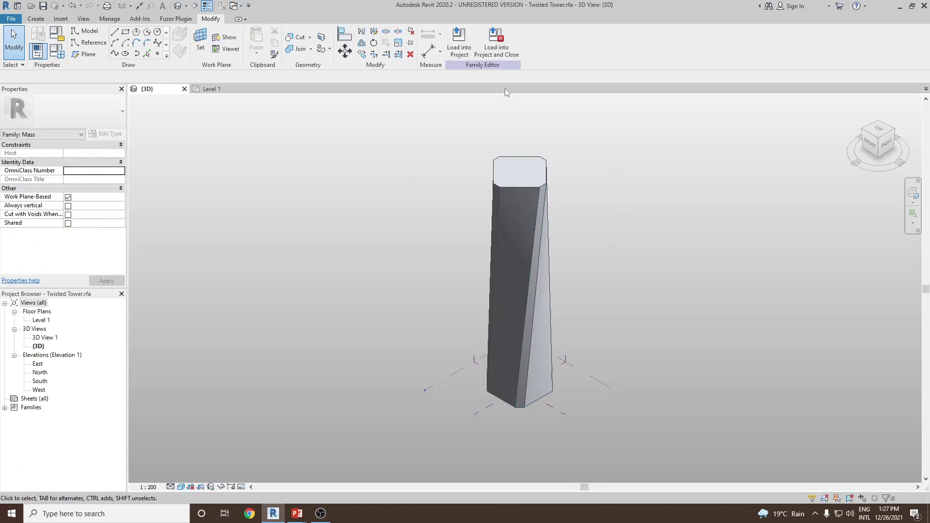
Load the Twisted Tower mass into the project and place one instance on Level 1, centred between the elevation markers.
left_click(459, 53)
left_click(463, 55)
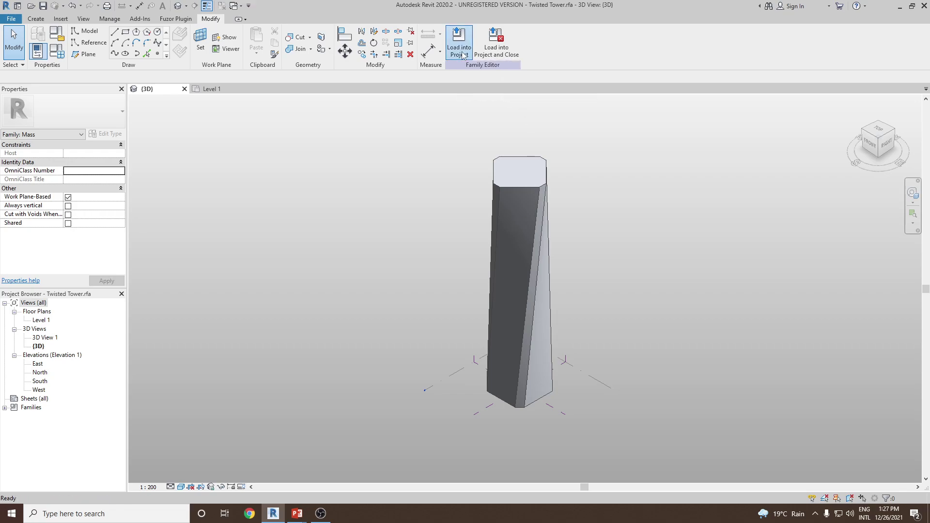
left_click(523, 289)
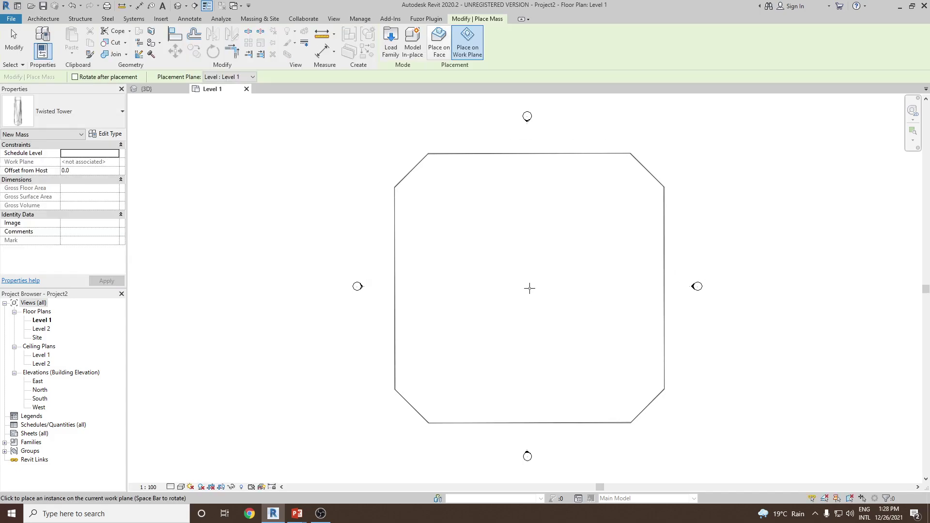
left_click(529, 288)
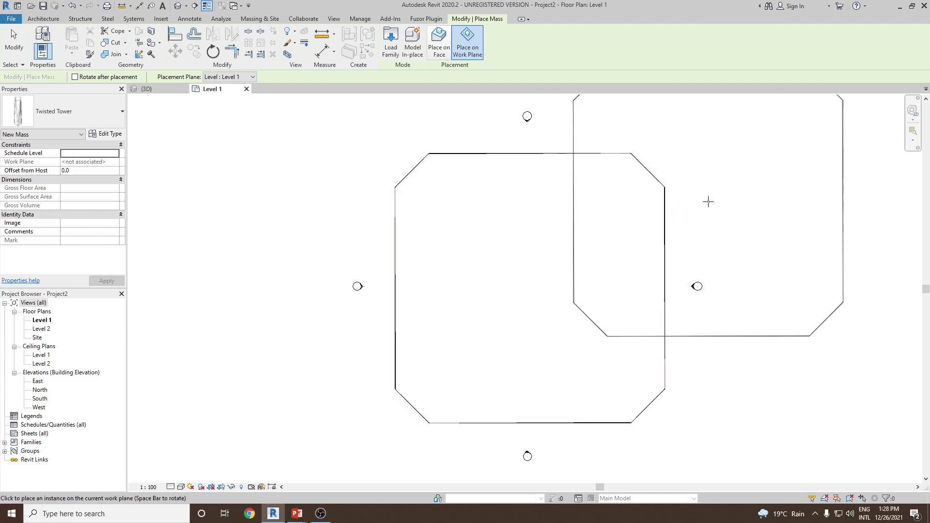
key("Escape")
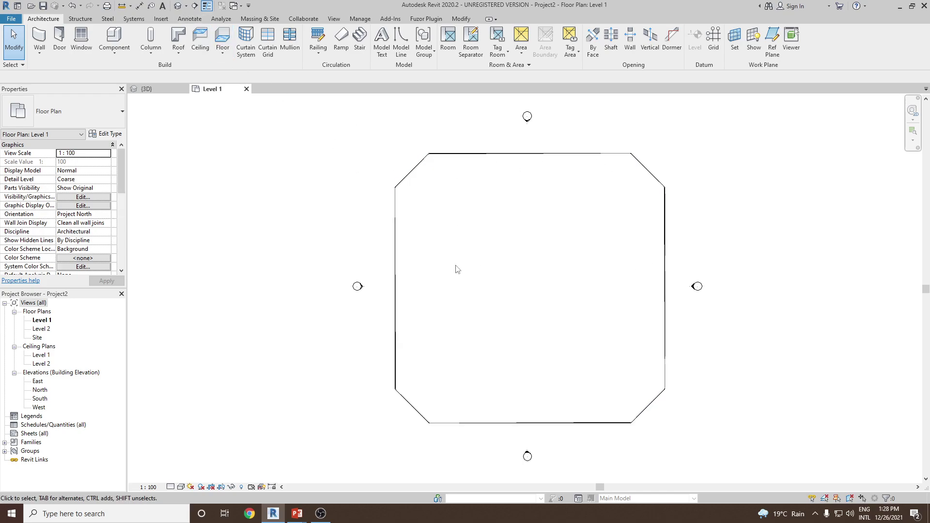
Open the project's default 3D view and set its visual style to Realistic.
left_click(178, 7)
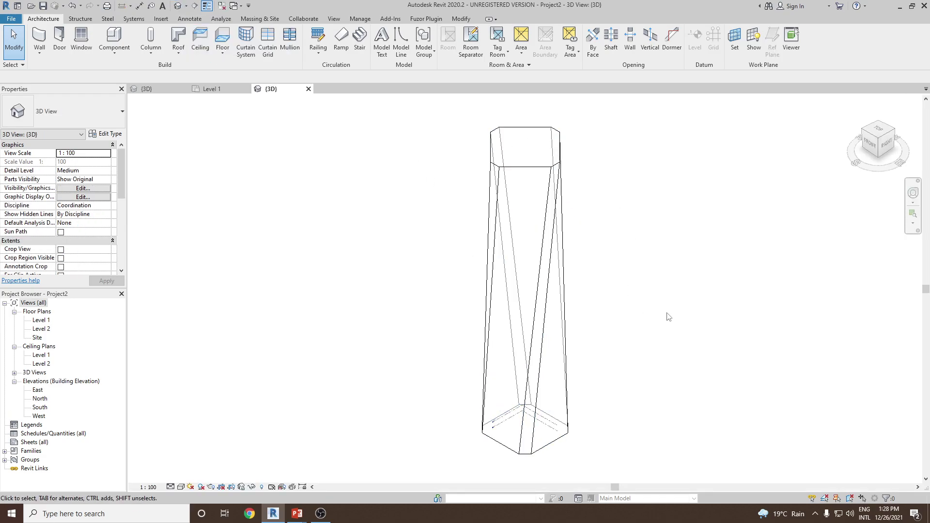
left_click(181, 487)
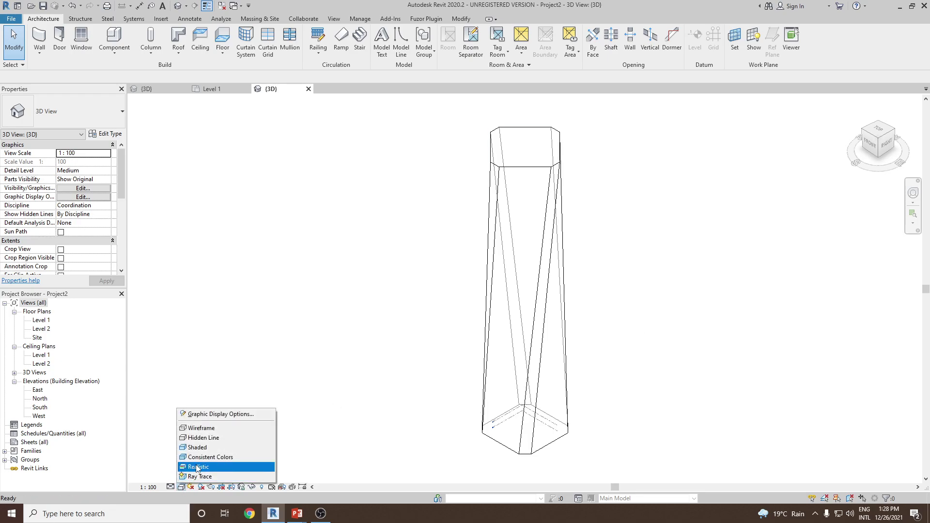
left_click(197, 467)
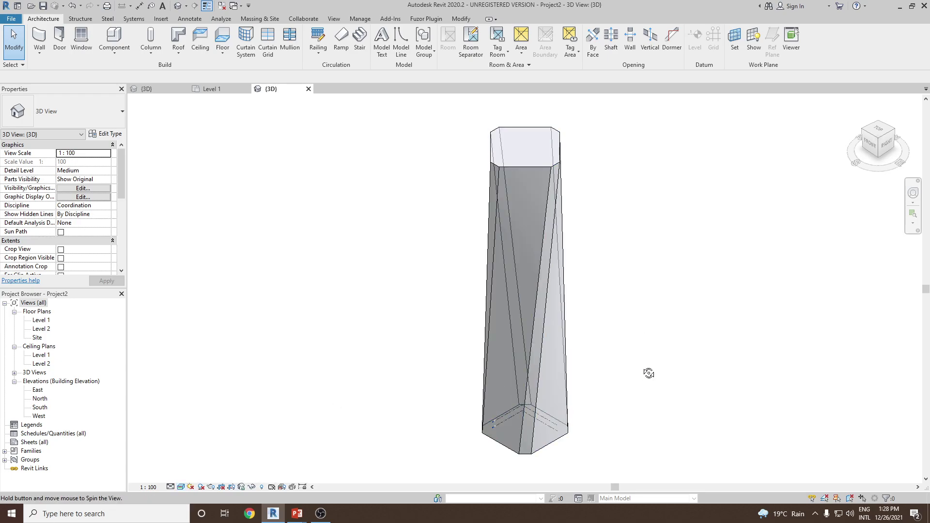
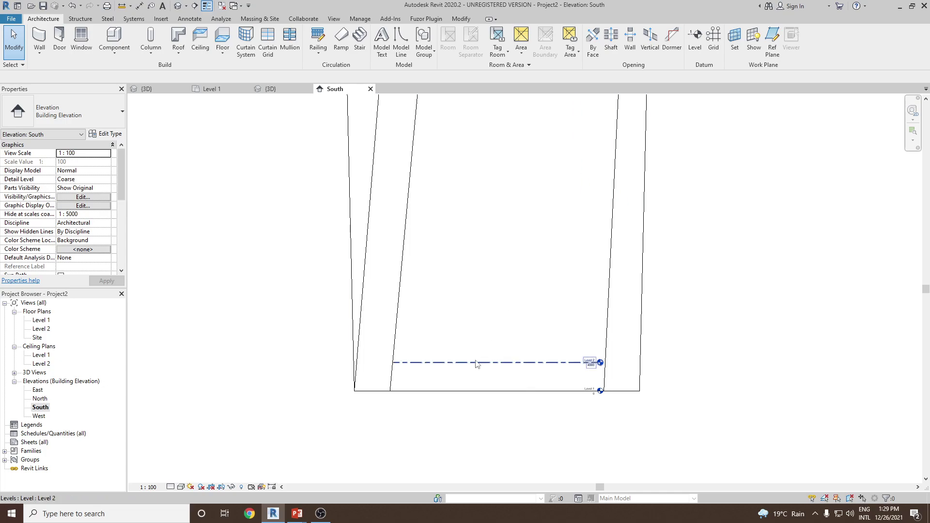
Set the elevation of Level 2 to 5000 in the South elevation.
scroll(468, 373, "up", 3)
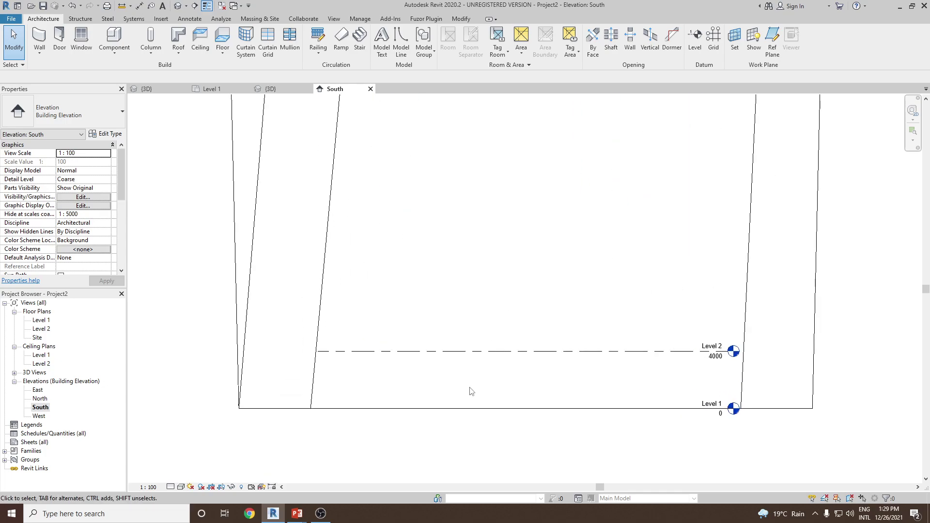
left_click(531, 352)
left_click(718, 357)
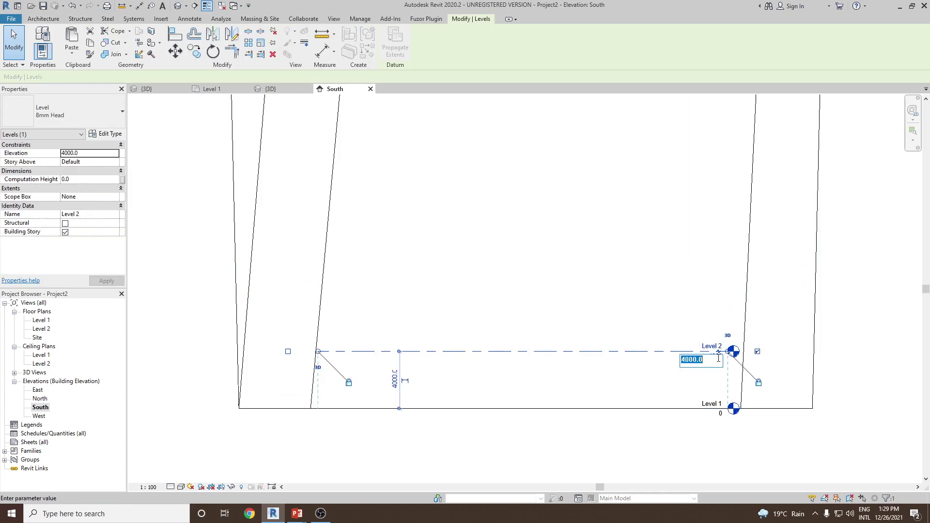
type("5000")
key("Return")
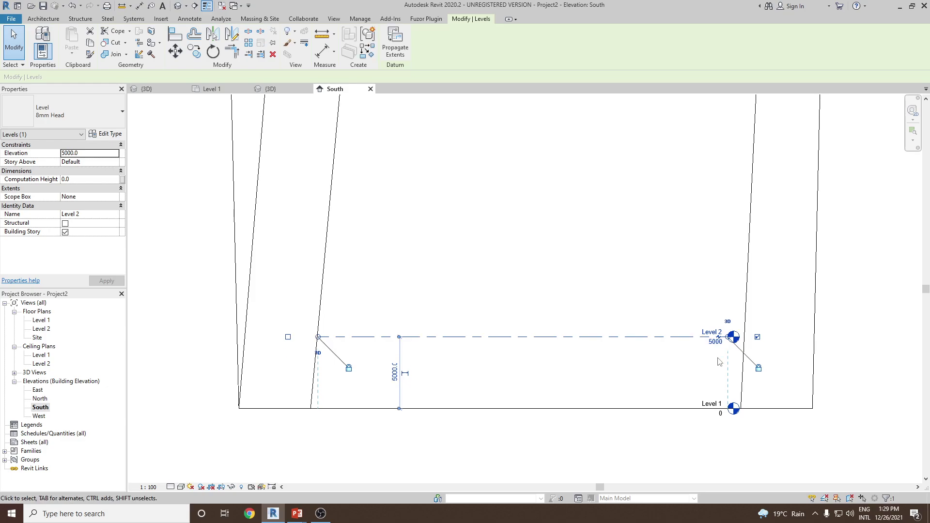
left_click(646, 320)
Array Level 2 vertically upward with a number of 39 and a spacing of 5000 mm.
scroll(638, 315, "down", 1)
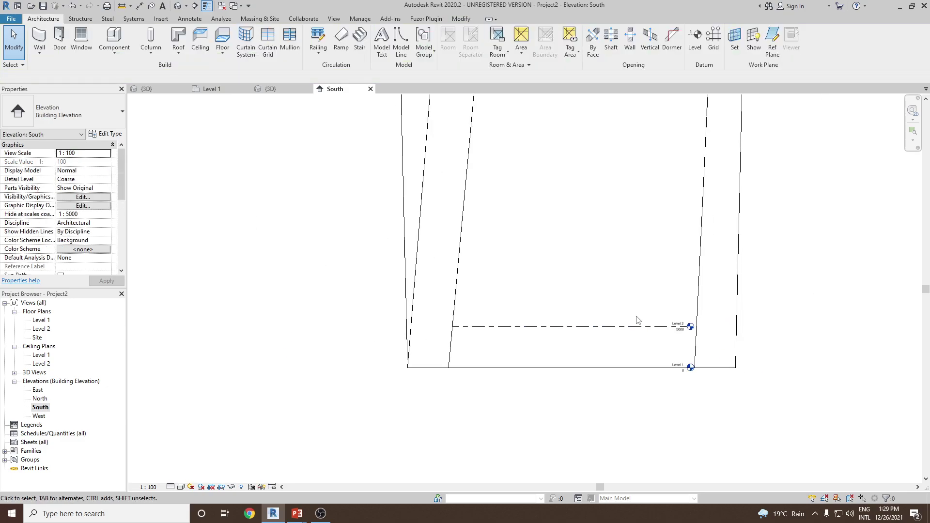
scroll(638, 319, "down", 1)
scroll(608, 349, "down", 1)
middle_click_drag(603, 346, 595, 391)
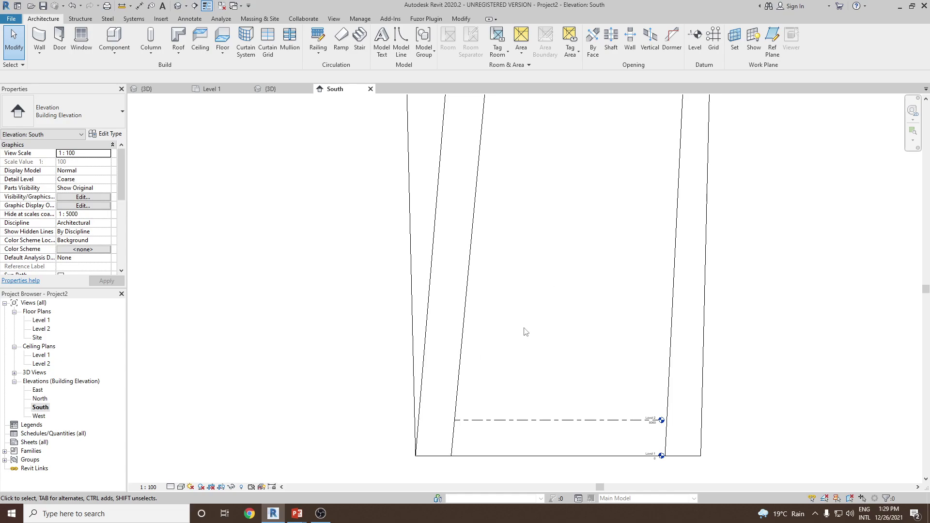
left_click(541, 421)
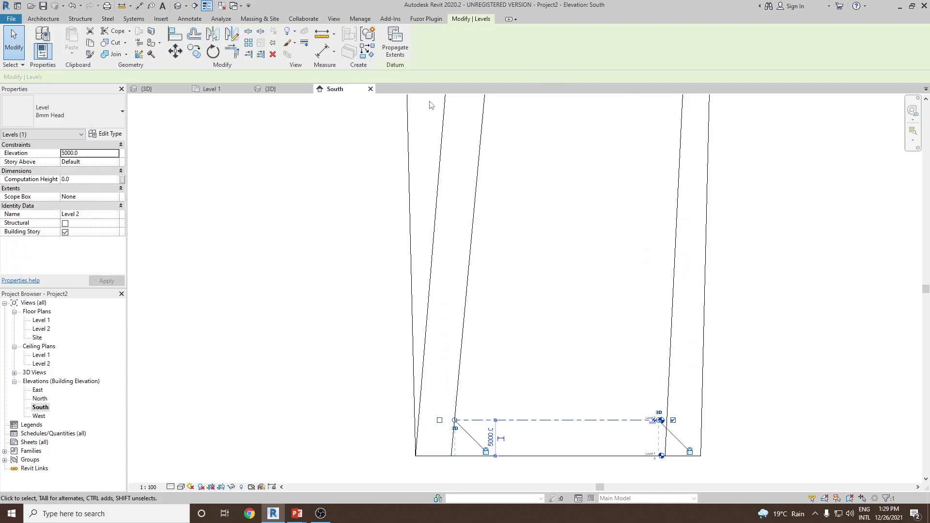
left_click(250, 44)
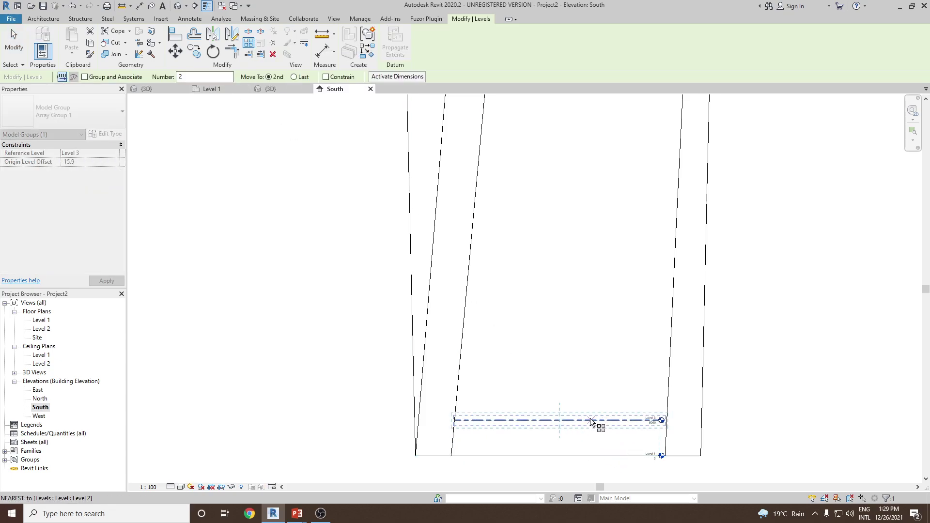
left_click(203, 76)
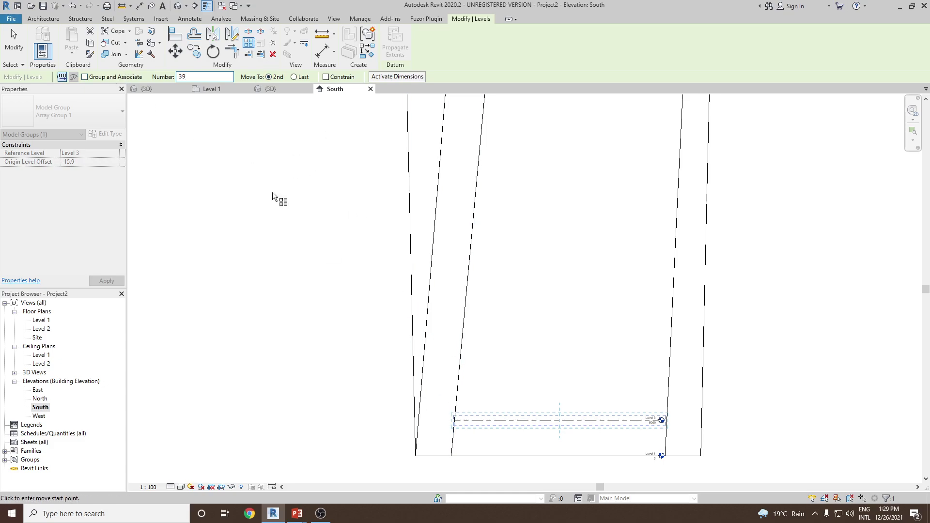
left_click(454, 420)
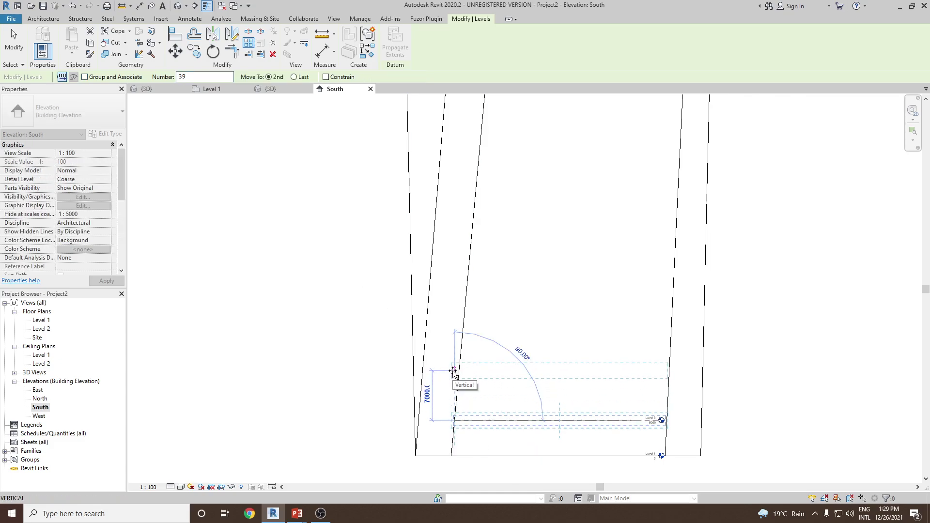
type("5")
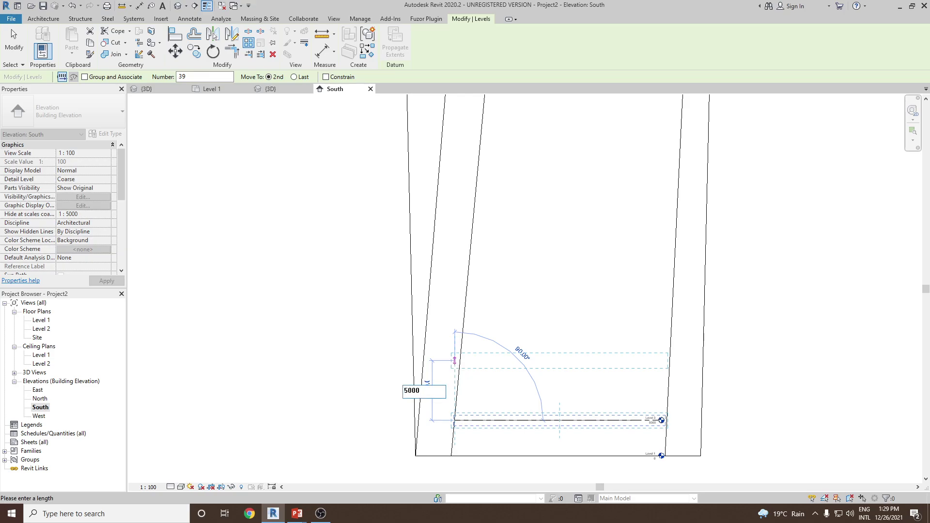
type("000")
key("Return")
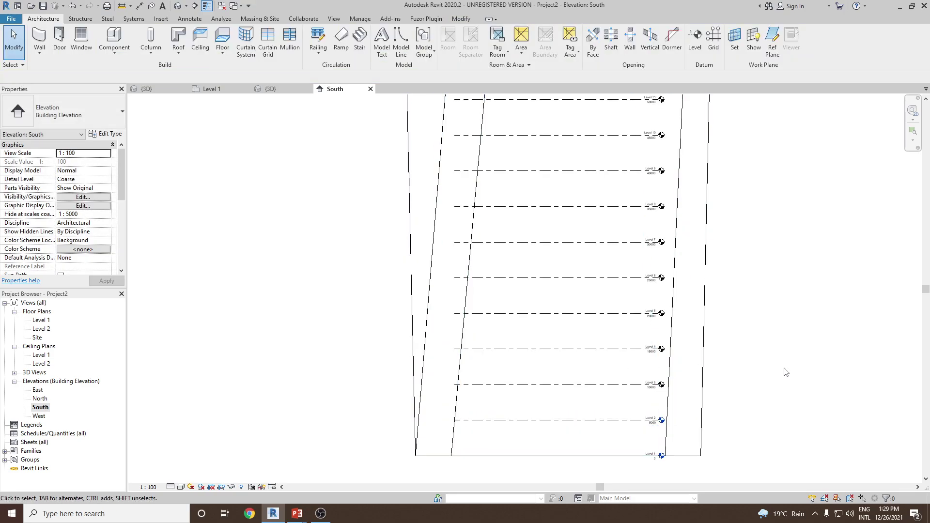
Check the arrayed levels against the top of the tower in the South elevation.
scroll(726, 371, "down", 2)
middle_click_drag(678, 395, 640, 394)
scroll(634, 402, "up", 6)
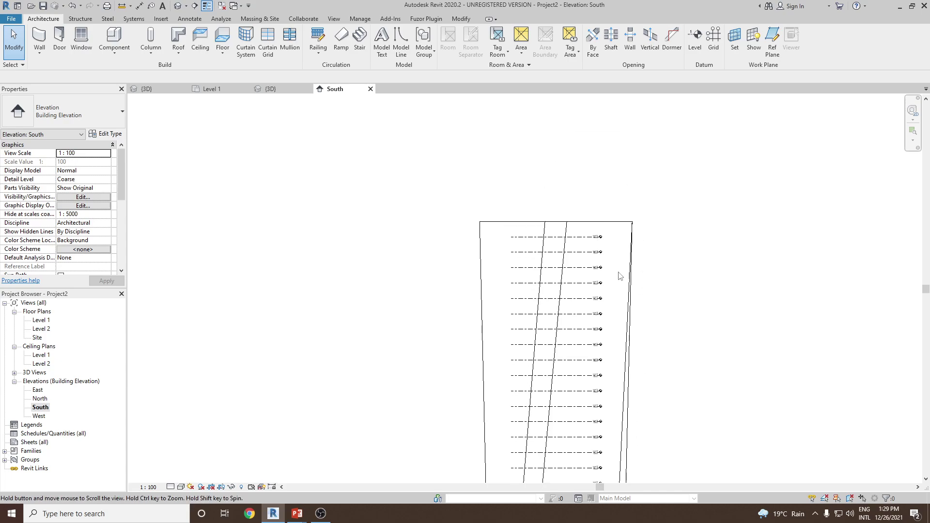
scroll(615, 271, "up", 2)
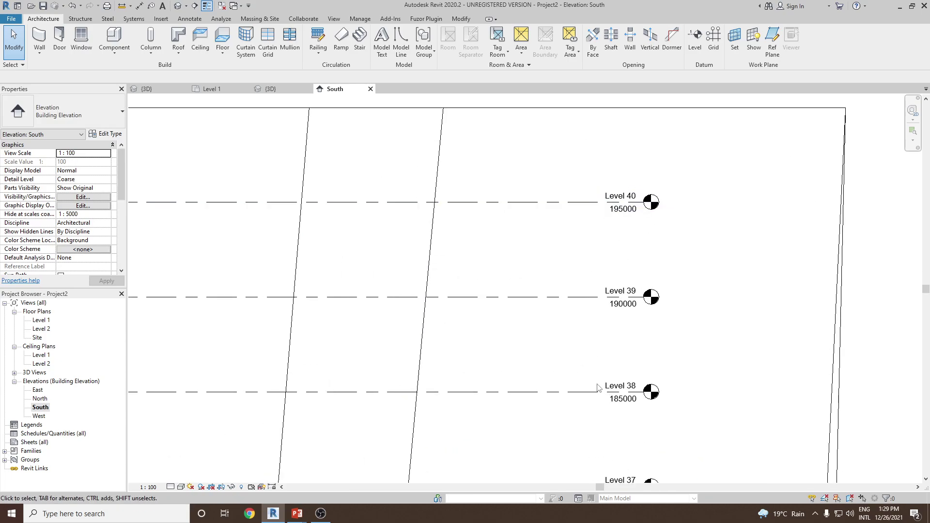
scroll(598, 387, "down", 5)
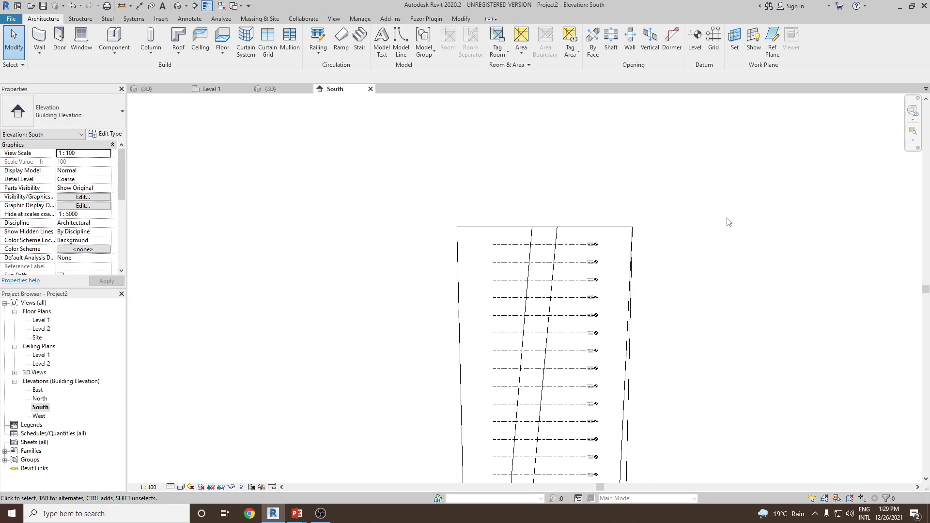
scroll(711, 227, "down", 2)
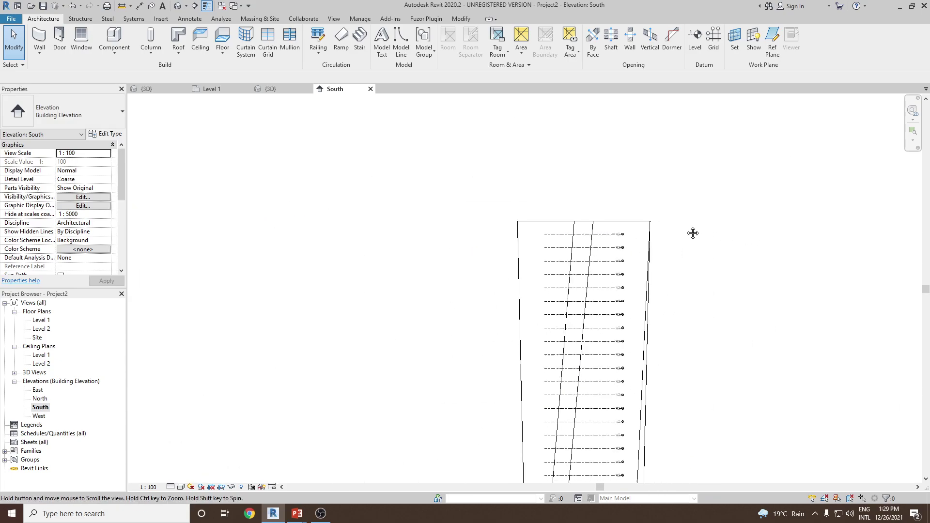
In the default 3D view, create mass floors in the Twisted Tower mass for all levels from Level 1 to Level 40.
left_click(178, 6)
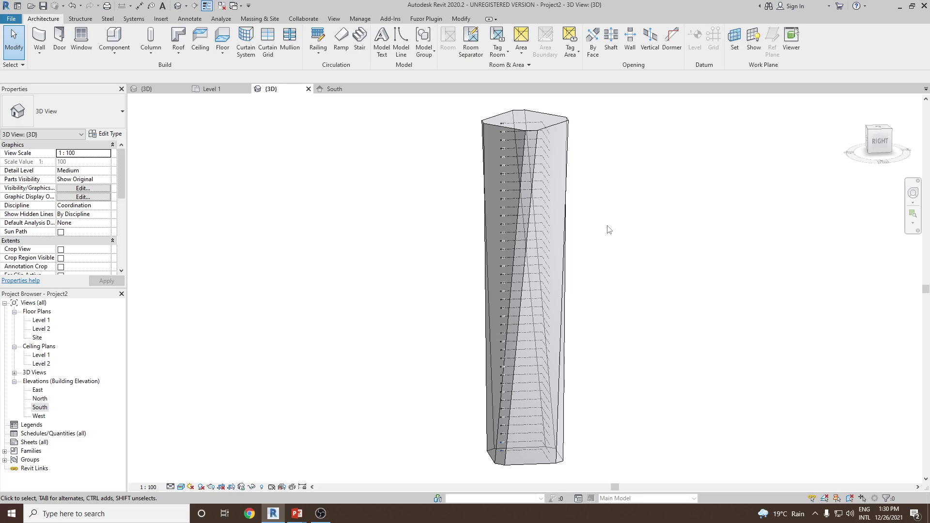
middle_click_drag(606, 231, 581, 288, "shift")
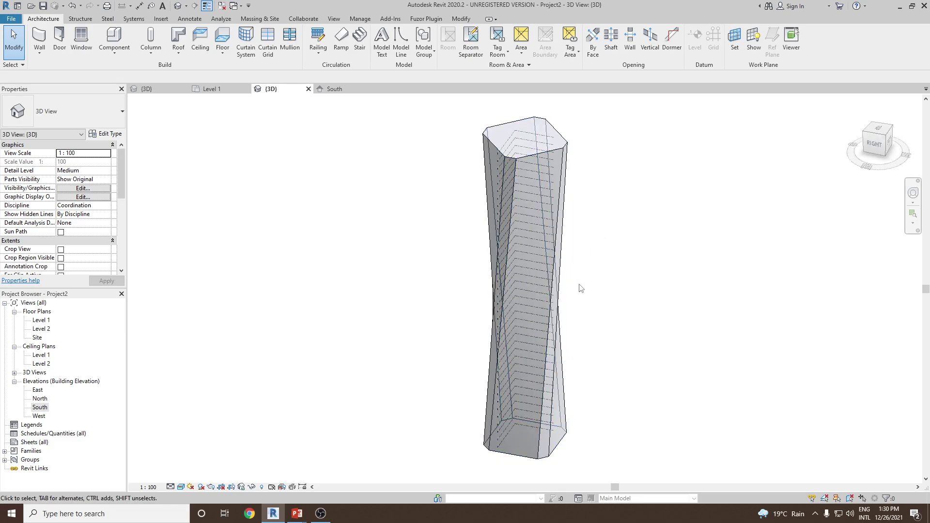
left_click(561, 198)
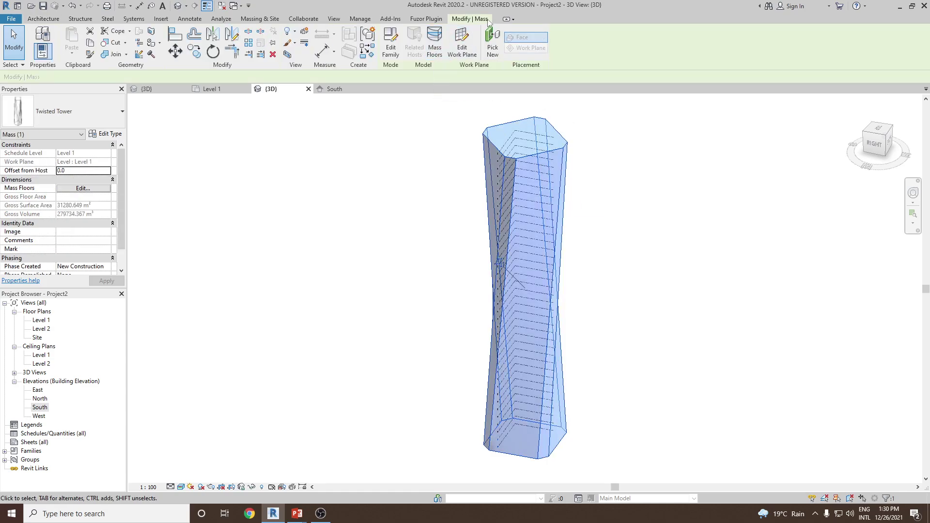
left_click(436, 51)
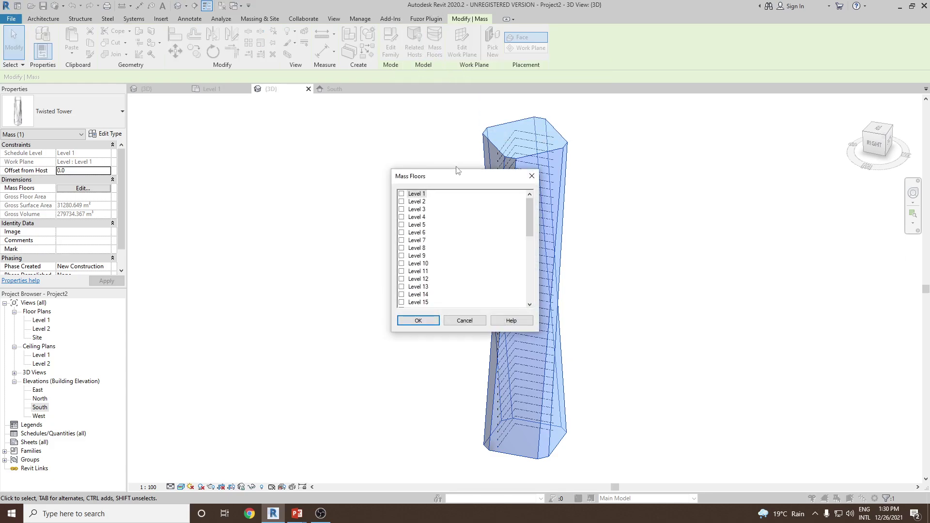
left_click_drag(461, 176, 294, 141)
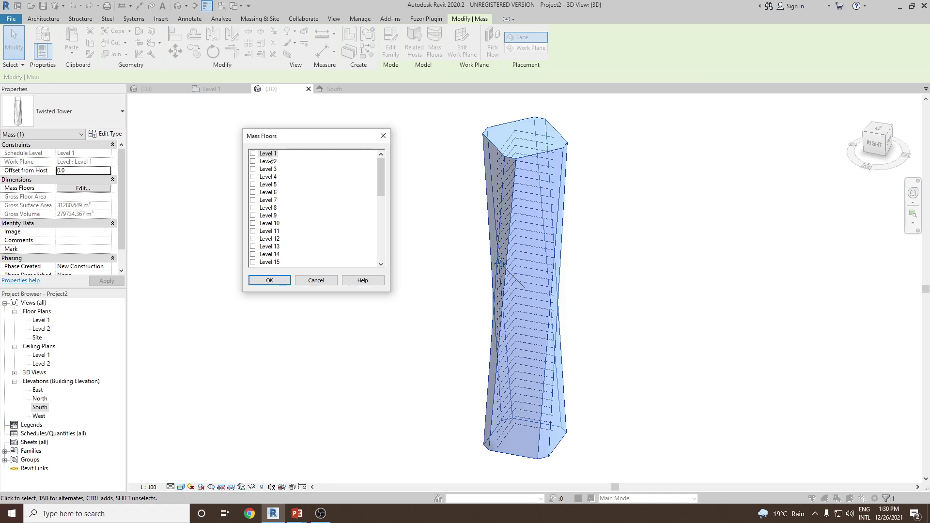
left_click_drag(381, 188, 382, 270)
left_click(269, 262, "shift")
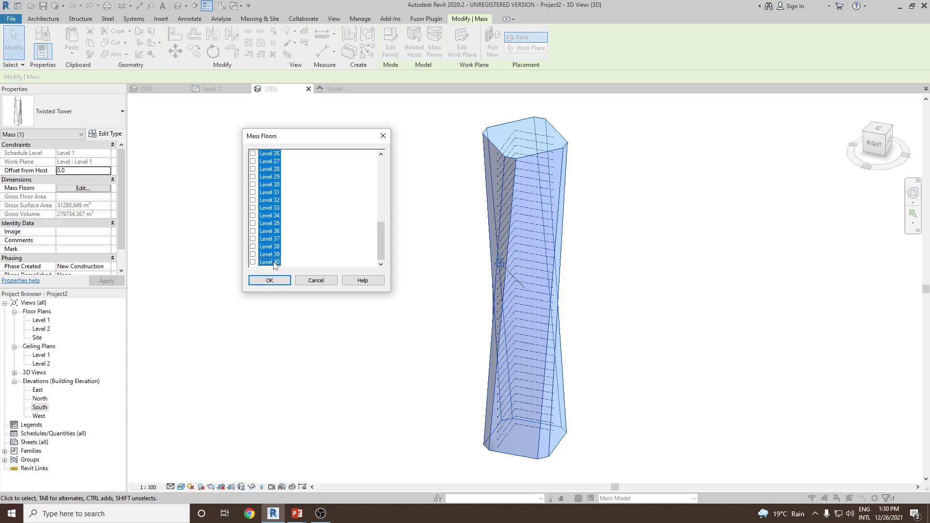
left_click_drag(380, 231, 378, 180)
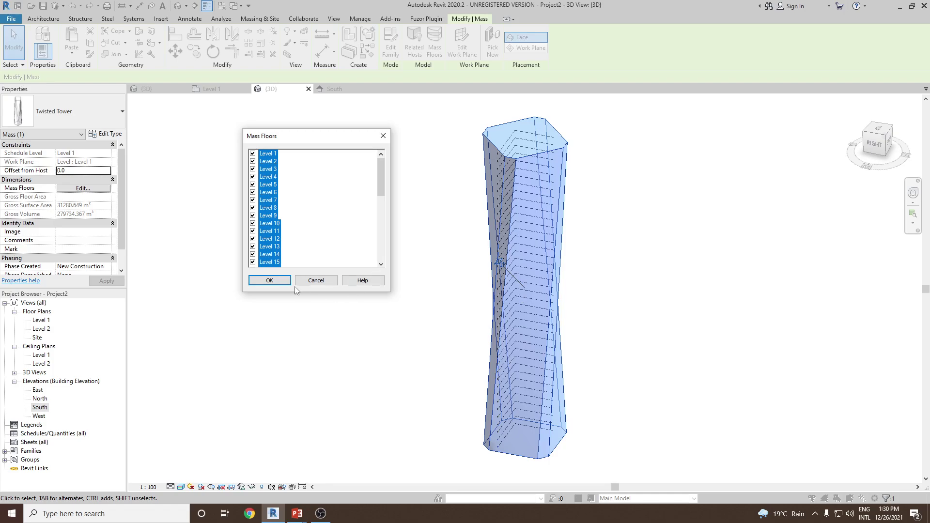
left_click(269, 281)
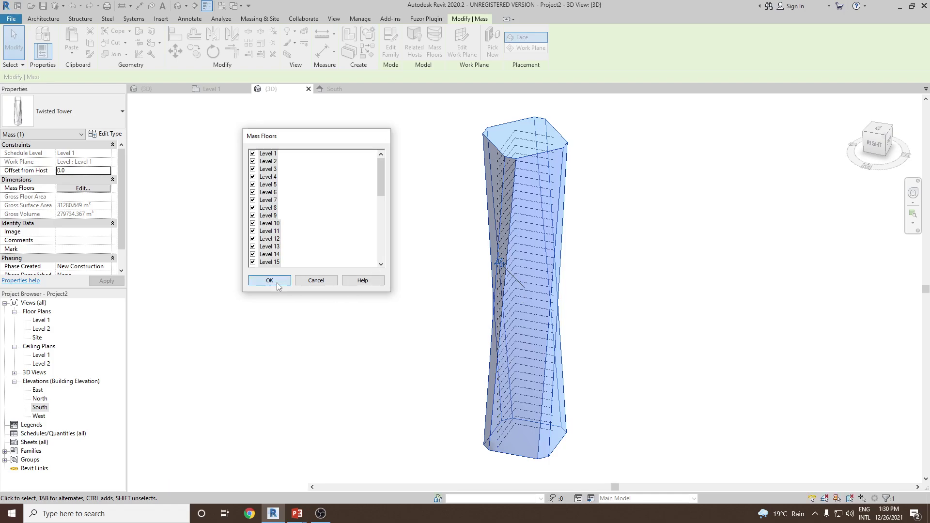
left_click(433, 267)
Examine the mass floors near the top of the tower from several sides, including the properties of the Level 40 floor.
middle_click_drag(684, 340, 501, 138, "shift")
scroll(501, 140, "up", 5)
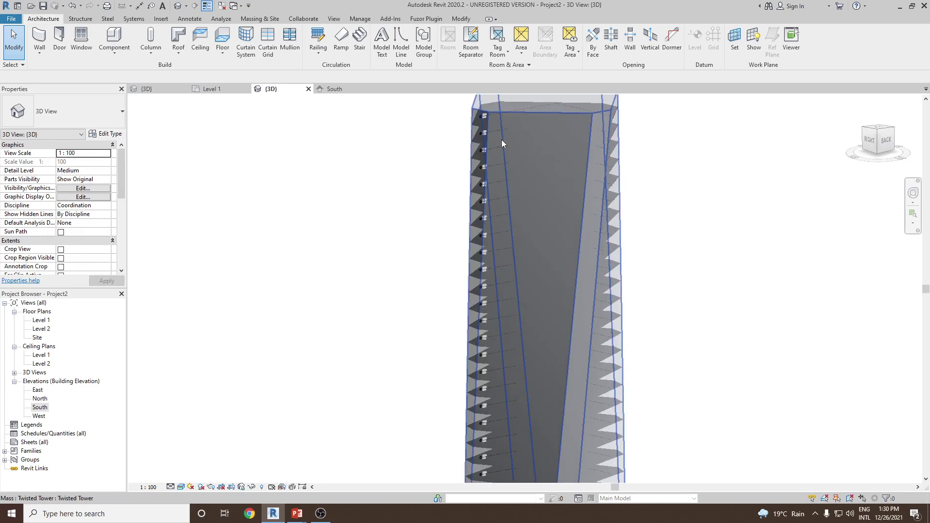
scroll(533, 204, "down", 2)
middle_click_drag(565, 247, 571, 323)
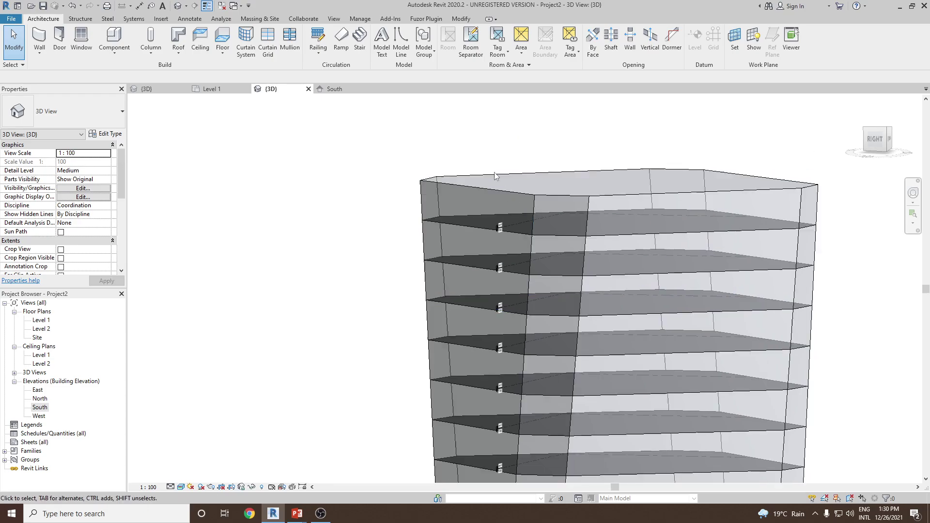
scroll(490, 205, "down", 4)
scroll(498, 185, "up", 6)
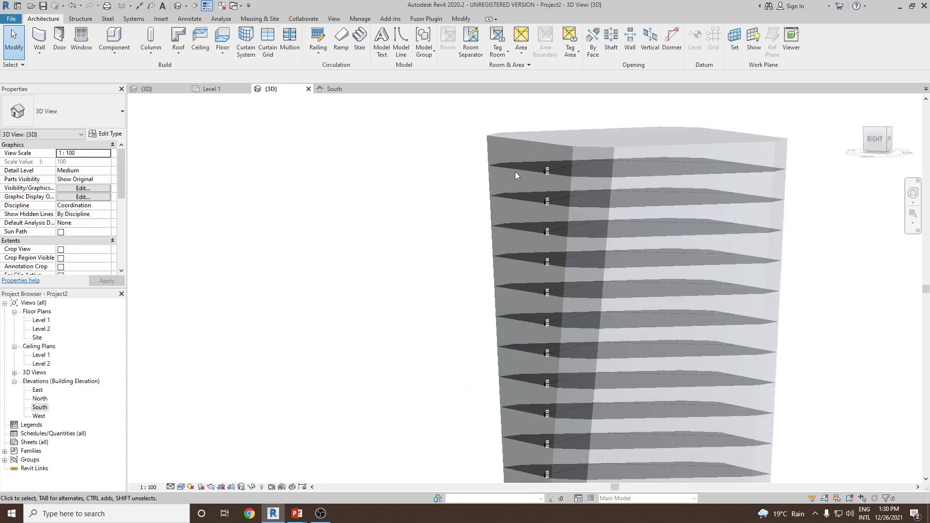
scroll(523, 138, "up", 3)
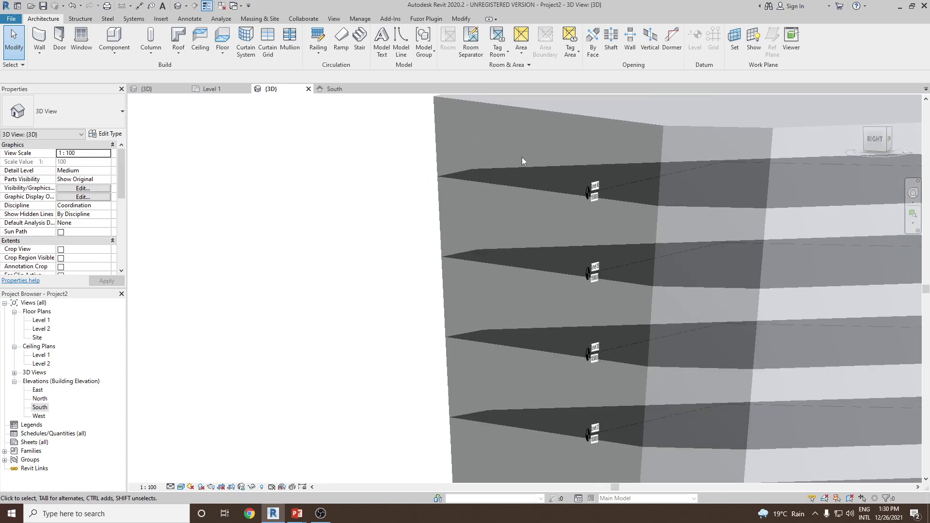
left_click(503, 192)
scroll(394, 194, "down", 1)
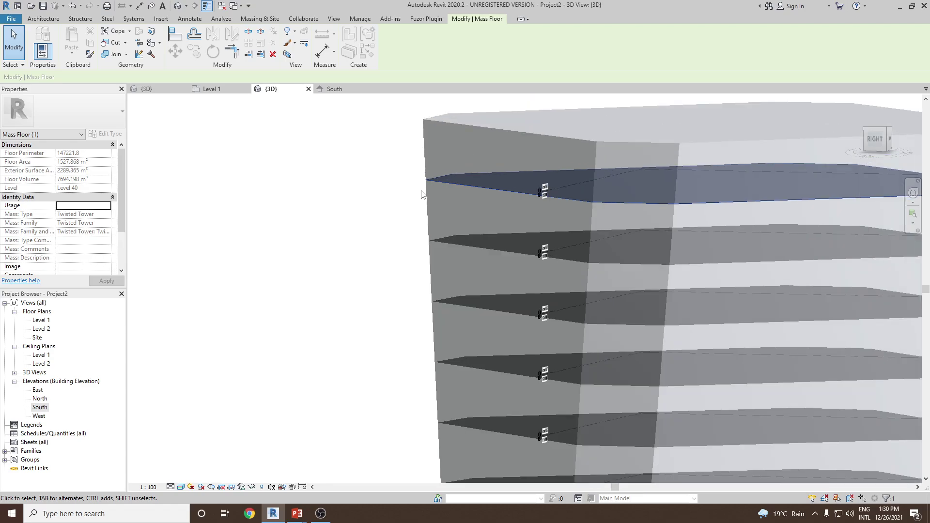
scroll(500, 186, "down", 5)
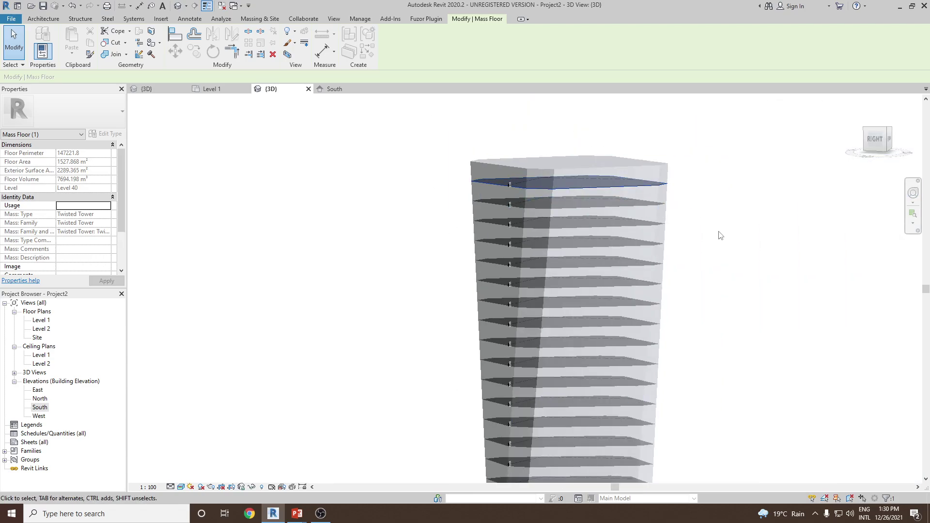
middle_click_drag(720, 233, 576, 387, "shift")
left_click(636, 257)
scroll(555, 186, "up", 4)
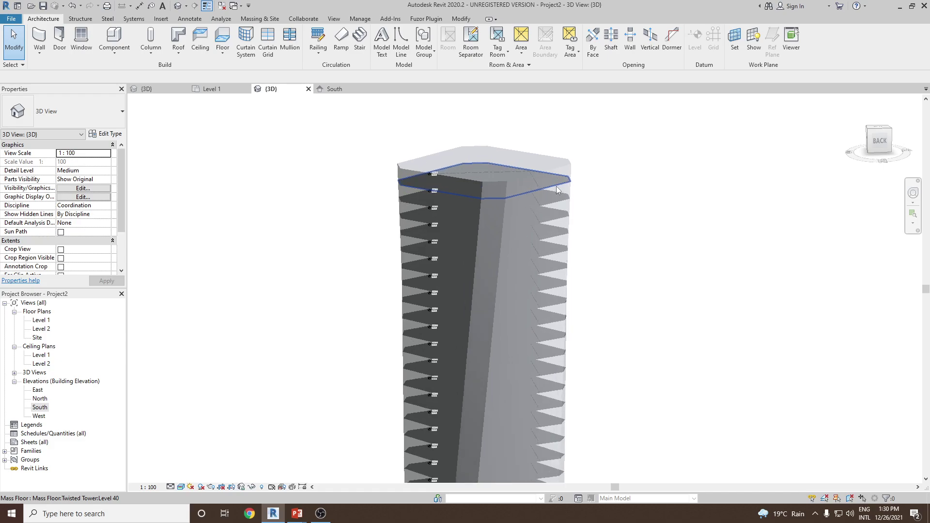
Set the 3D view's visual style to Shaded and look at the tower from the back.
scroll(614, 171, "down", 3)
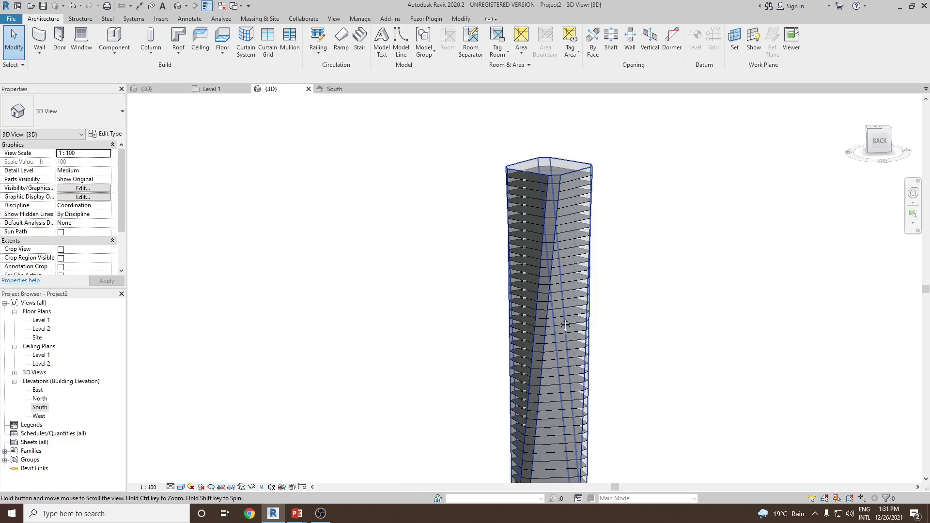
middle_click_drag(557, 329, 555, 289)
left_click(181, 487)
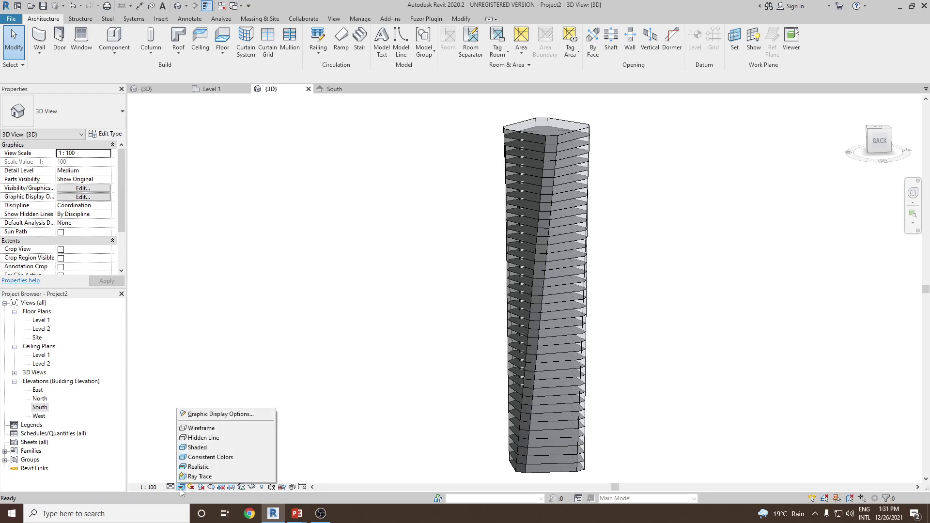
left_click(199, 448)
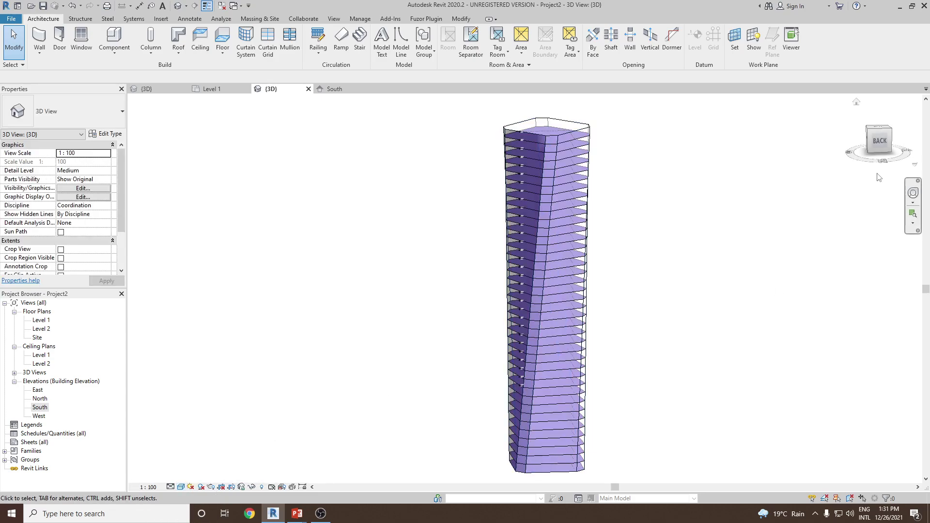
left_click(884, 150)
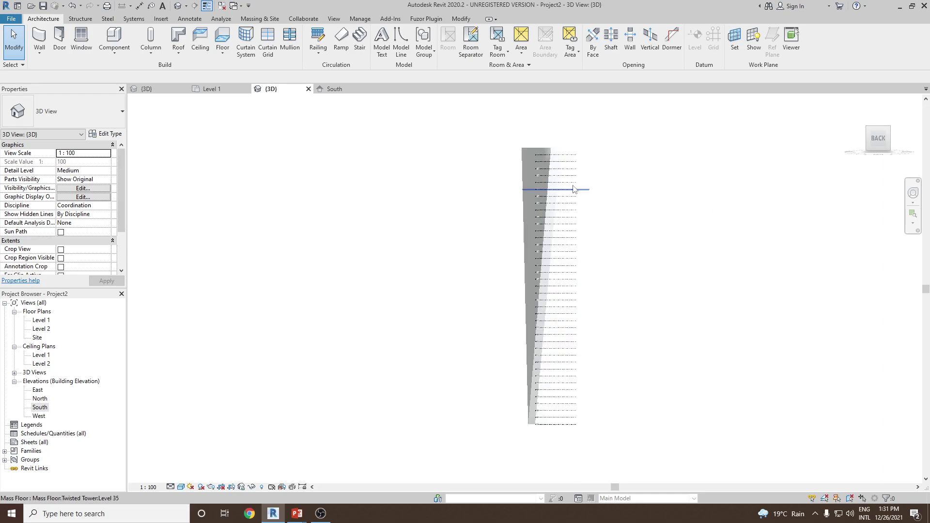
middle_click_drag(769, 235, 675, 276, "shift")
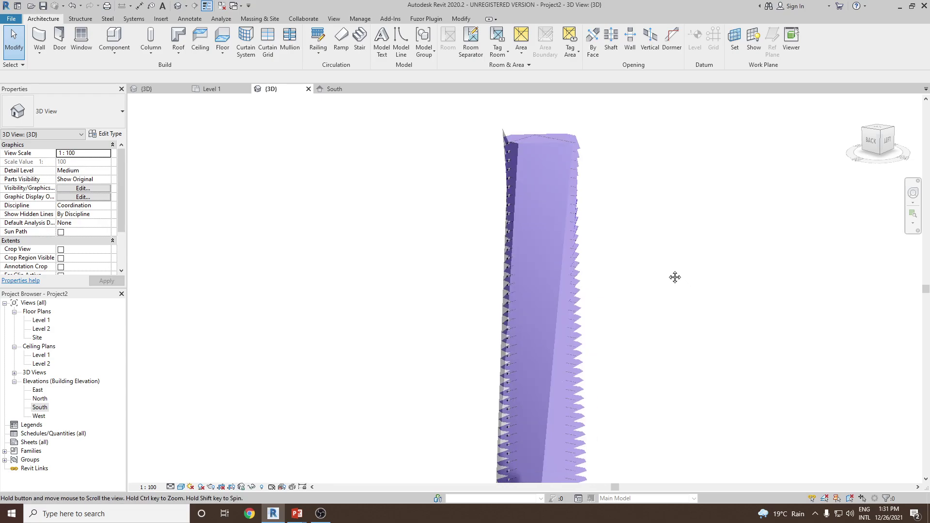
Create Generic 150mm floors by face from all the mass floors of the twisted tower.
left_click(255, 19)
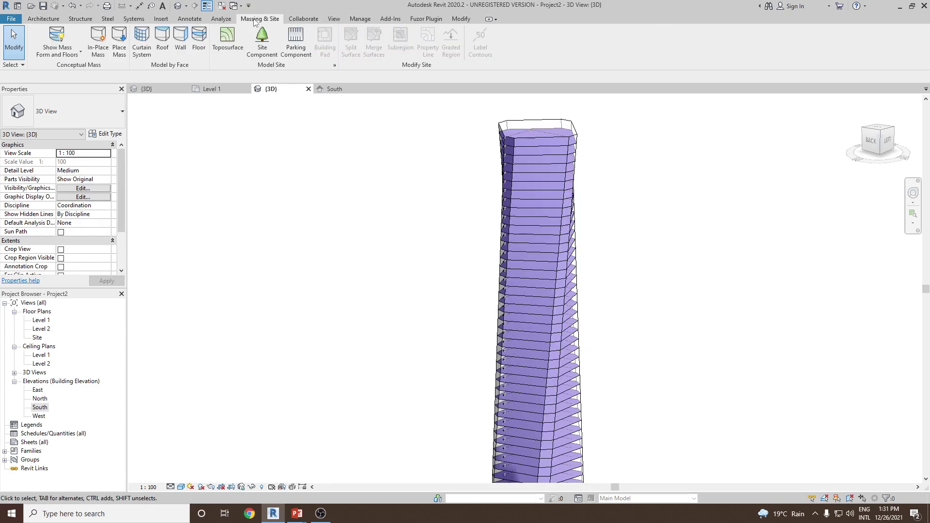
left_click(200, 50)
left_click_drag(454, 117, 603, 416)
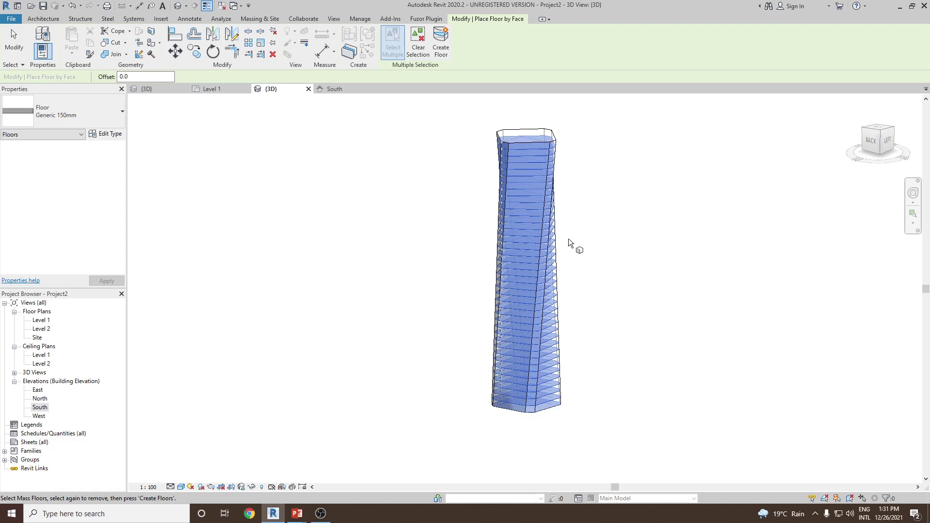
left_click(445, 55)
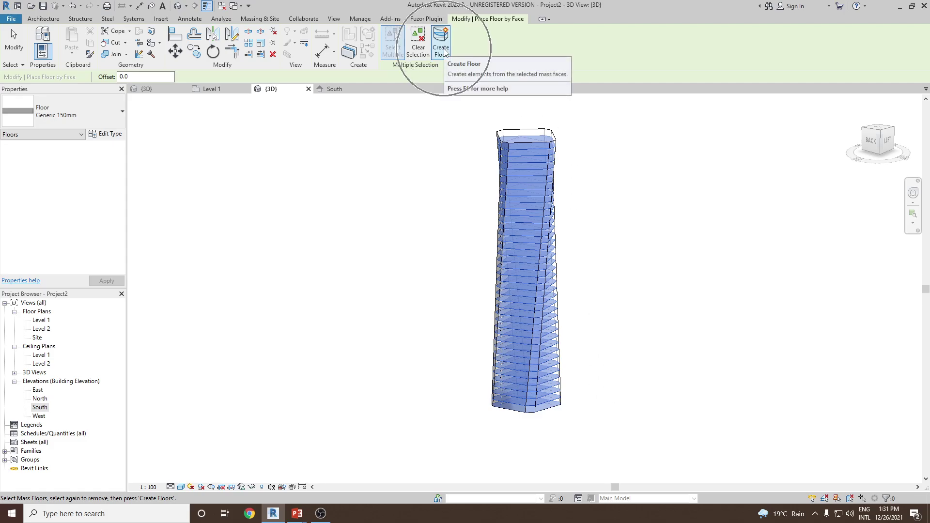
left_click(445, 52)
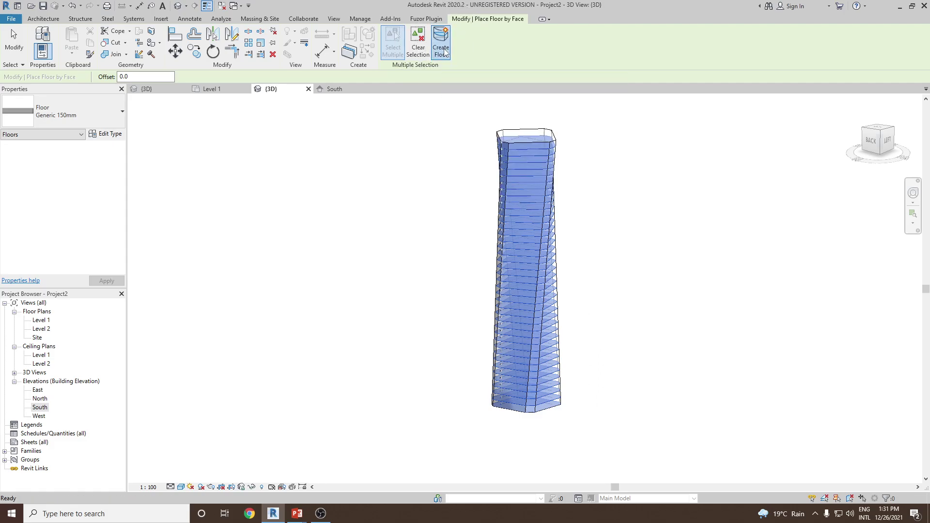
right_click(695, 195)
left_click(668, 180)
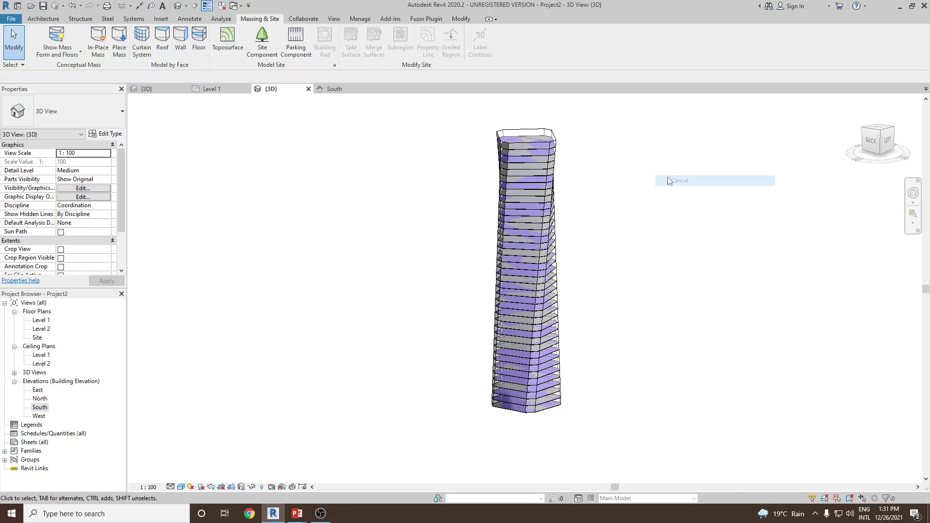
Examine the new floor slabs close up near the tower's top and along its height.
middle_click_drag(660, 262, 613, 222, "shift")
scroll(452, 156, "up", 8)
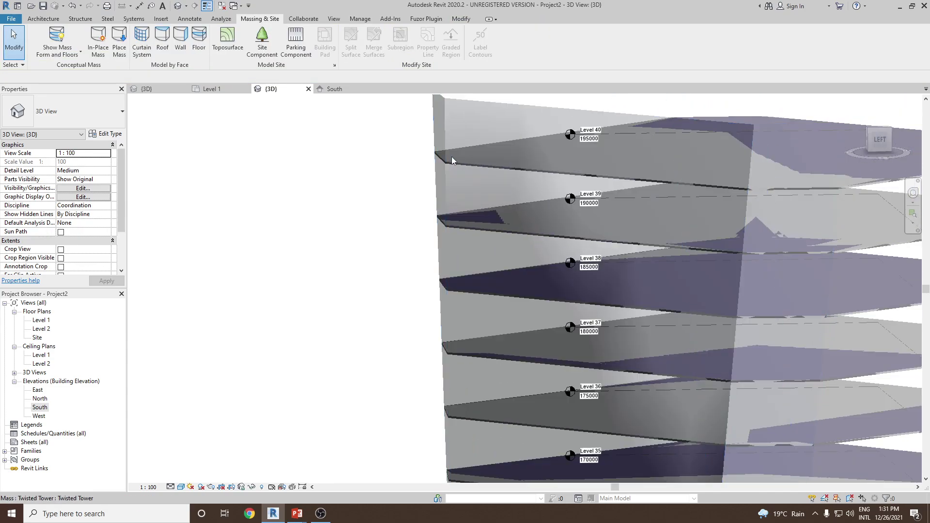
scroll(452, 156, "up", 5)
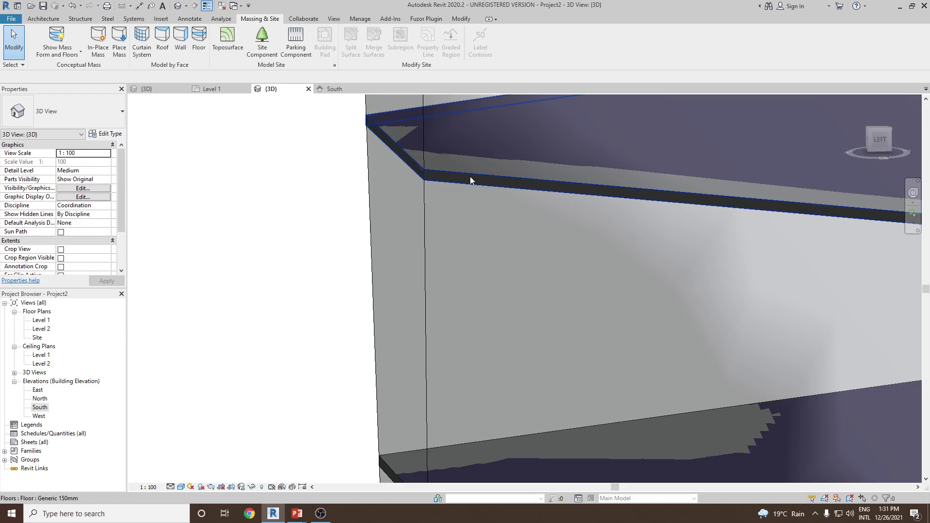
left_click(470, 176)
key("Escape")
scroll(503, 257, "down", 2)
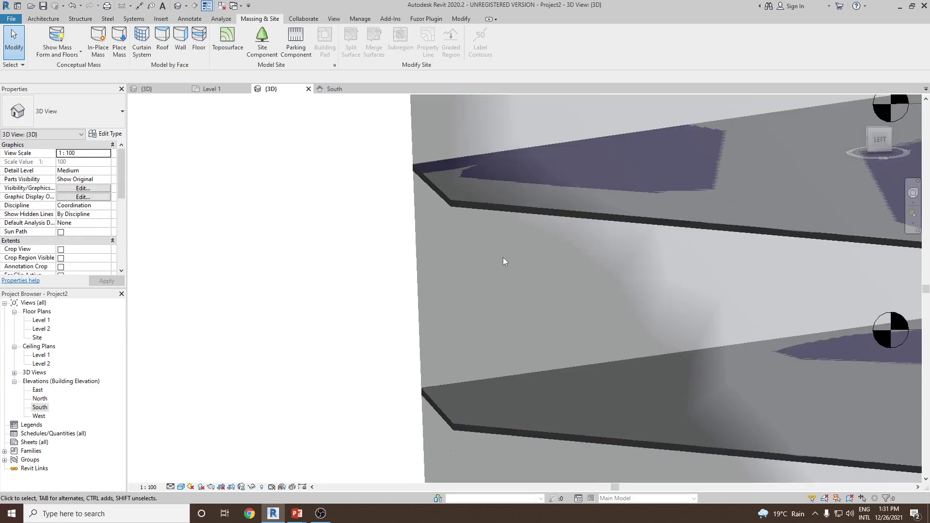
scroll(502, 257, "down", 3)
scroll(484, 205, "down", 2)
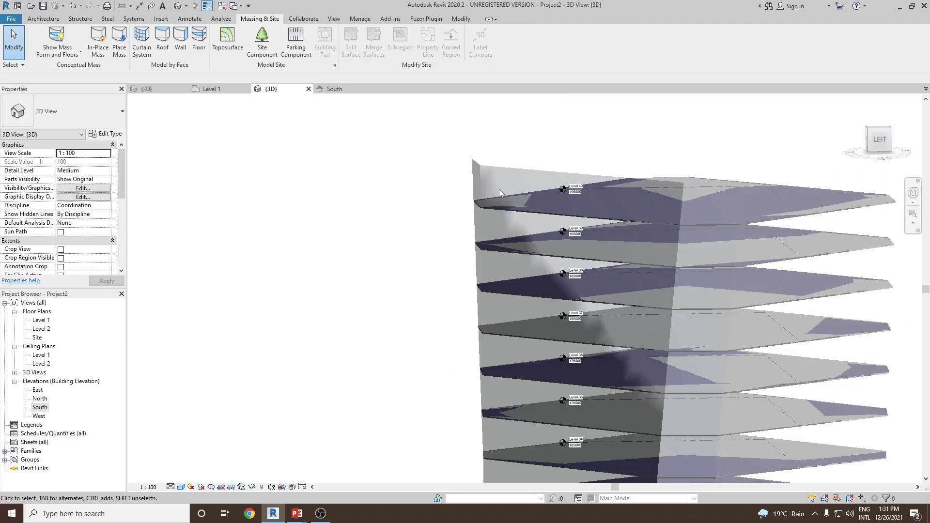
scroll(498, 189, "down", 5)
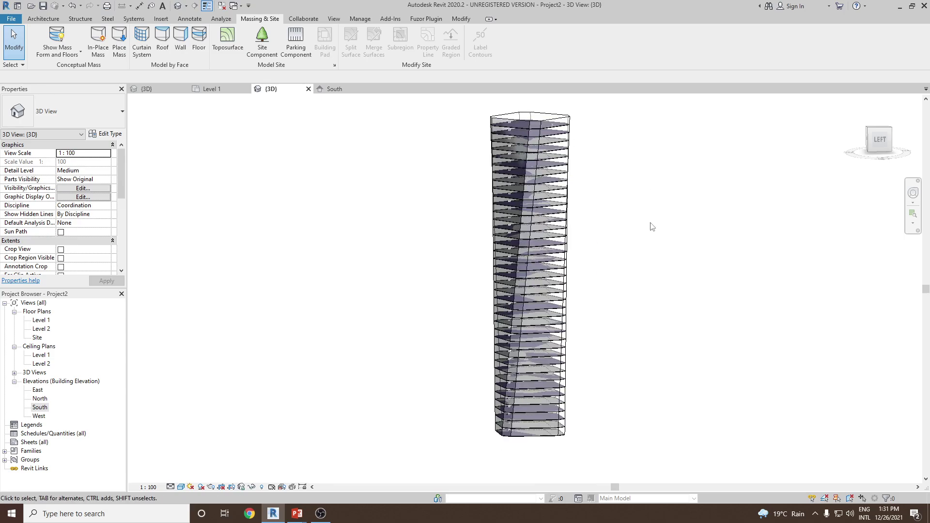
mouse_move(796, 328)
middle_mouse_down("shift")
mouse_move(726, 332)
mouse_move(784, 334)
middle_mouse_up("shift")
scroll(548, 266, "up", 4)
scroll(548, 266, "down", 5)
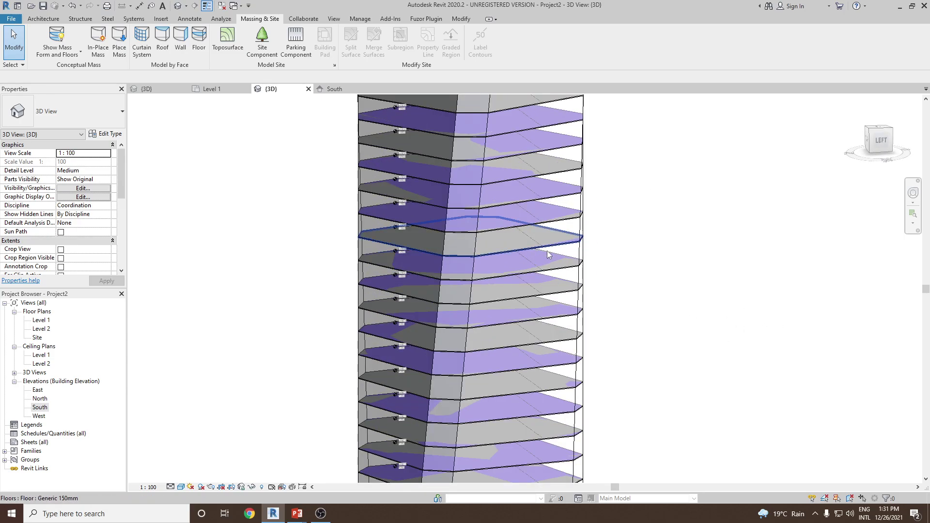
middle_click_drag(644, 289, 581, 297)
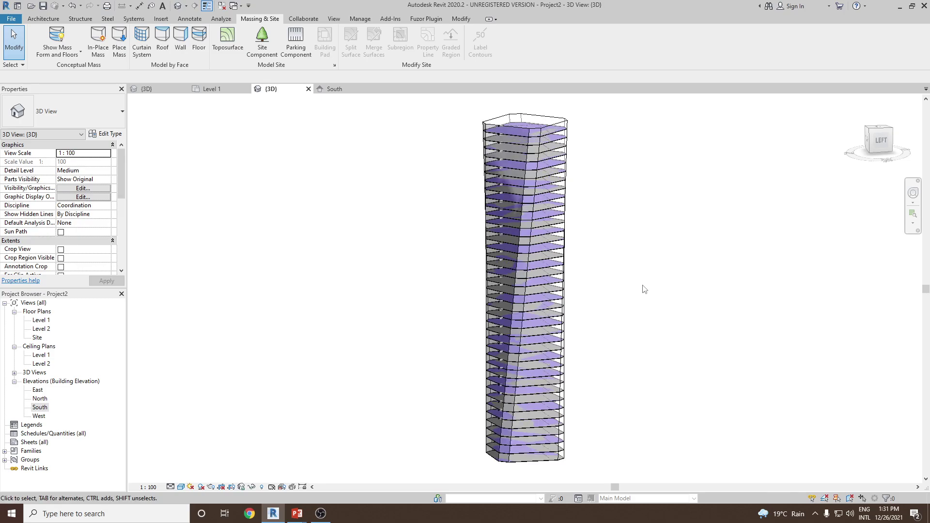
Select the whole tower, filter the selection to only the Mass Floor category, and hide those elements in the 3D view.
left_click_drag(445, 115, 604, 448)
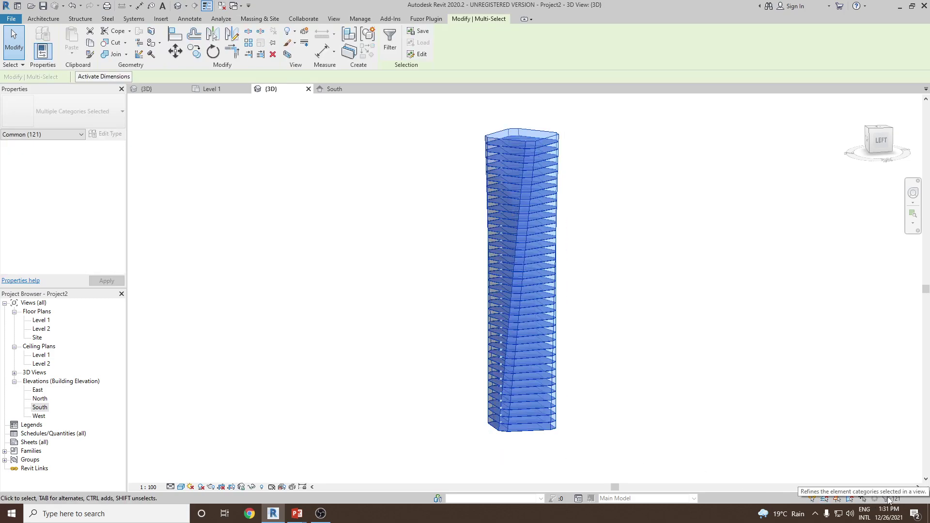
left_click(887, 498)
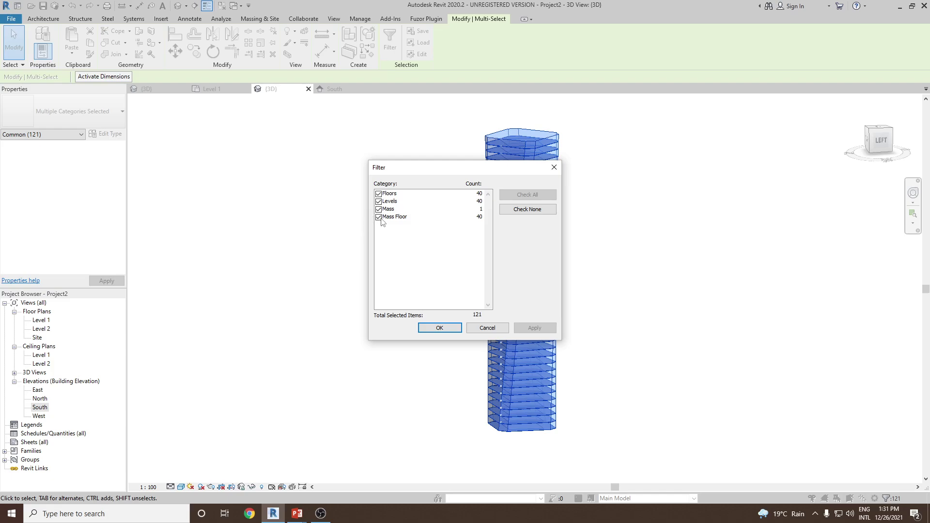
left_click(527, 209)
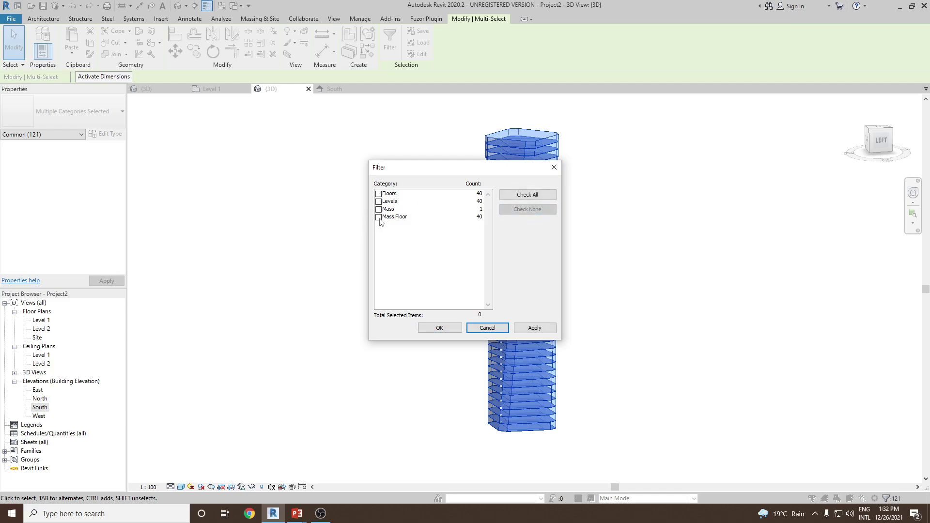
left_click(378, 217)
left_click(534, 327)
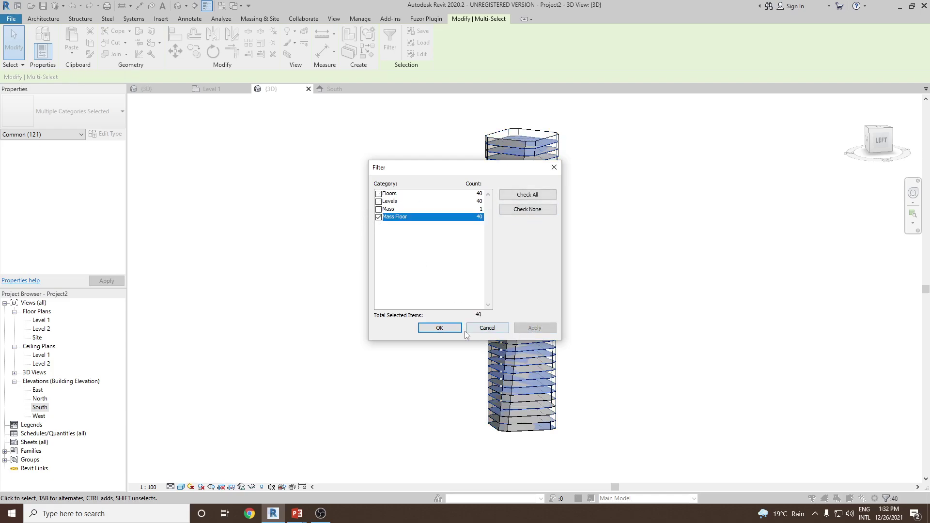
left_click(439, 328)
right_click(627, 226)
mouse_move(666, 275)
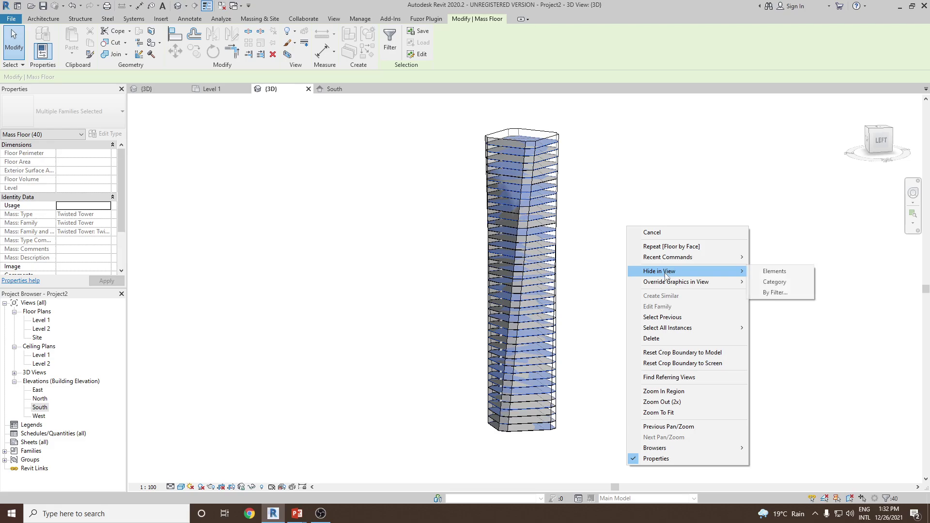
left_click(762, 271)
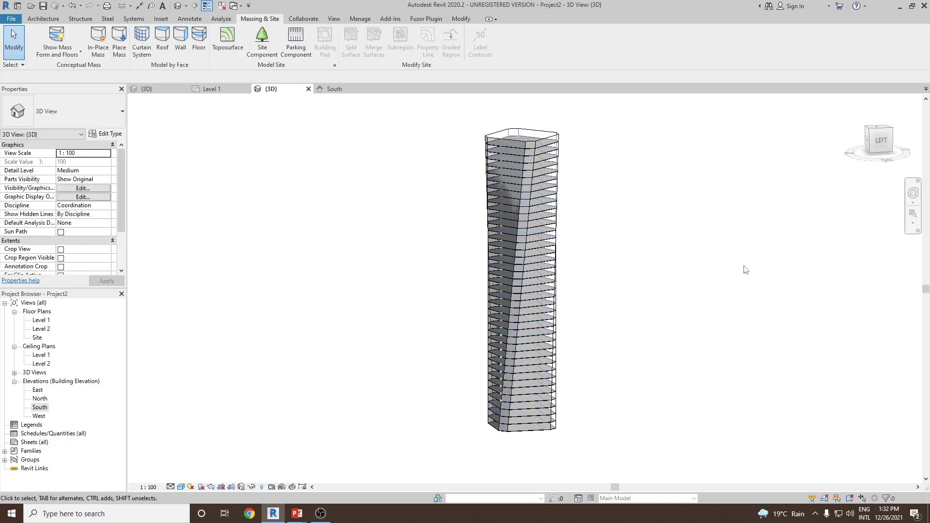
middle_click_drag(701, 272, 656, 296, "shift")
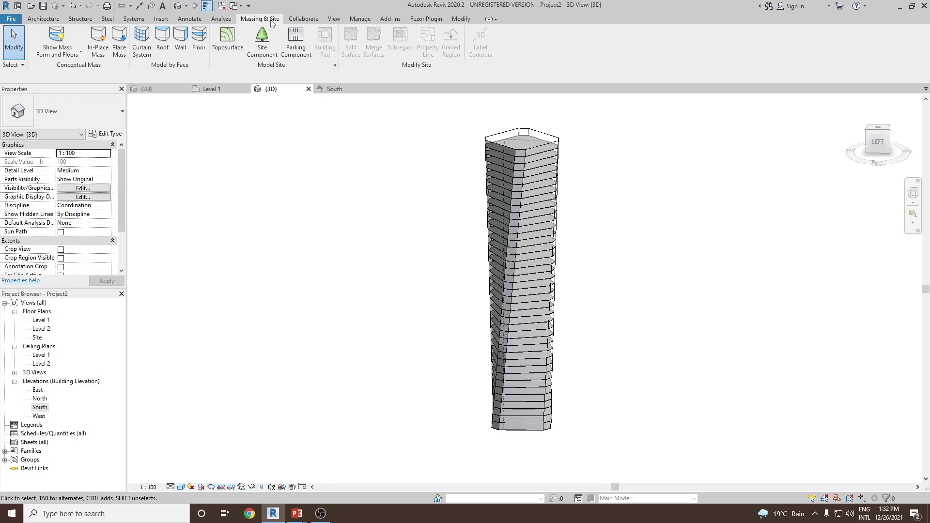
Create a 1500 x 3000mm curtain system by face on all side and corner faces of the tower mass, leaving out the top face.
left_click(135, 55)
scroll(518, 162, "up", 2)
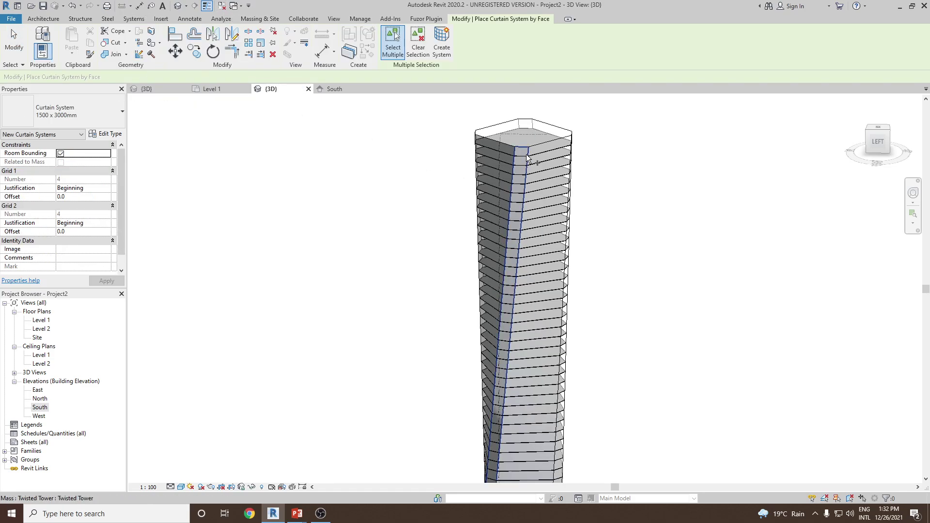
left_click(526, 153)
left_click(554, 143)
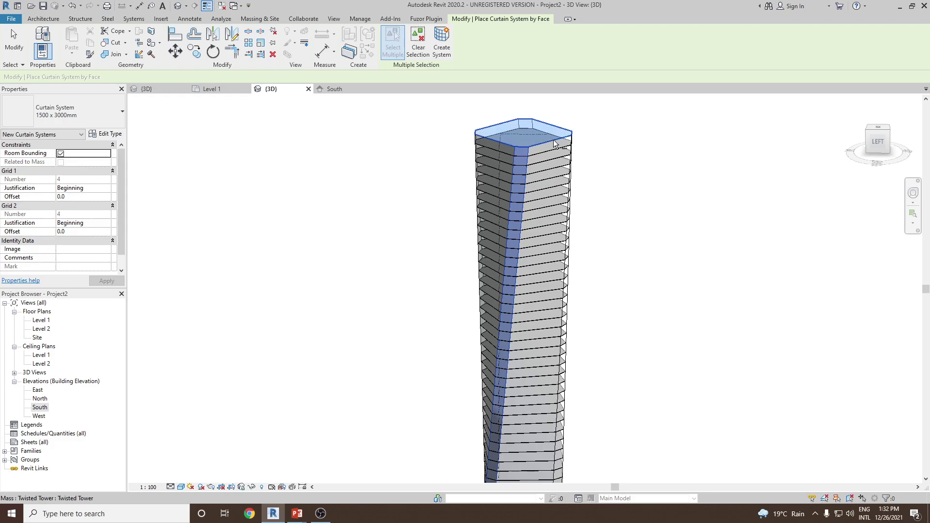
left_click(558, 145)
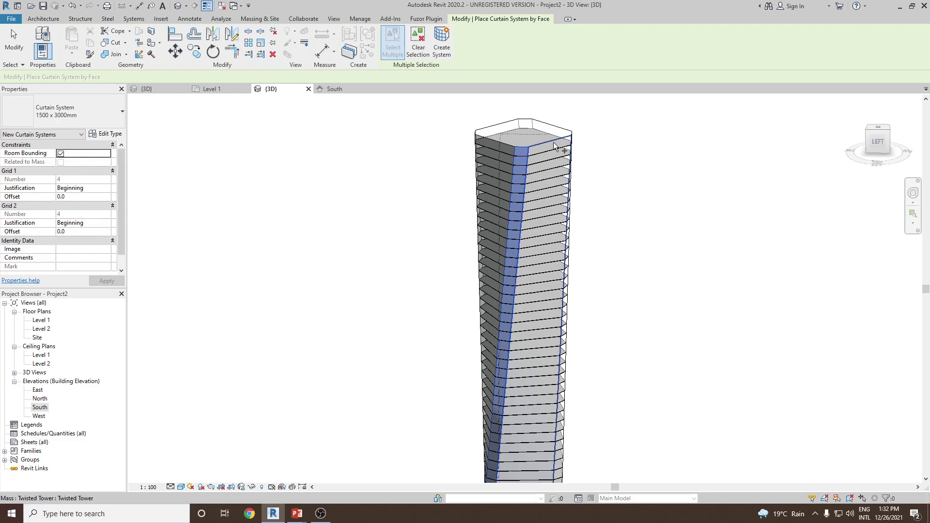
left_click(564, 143)
middle_click_drag(636, 222, 496, 202, "shift")
left_click(527, 174)
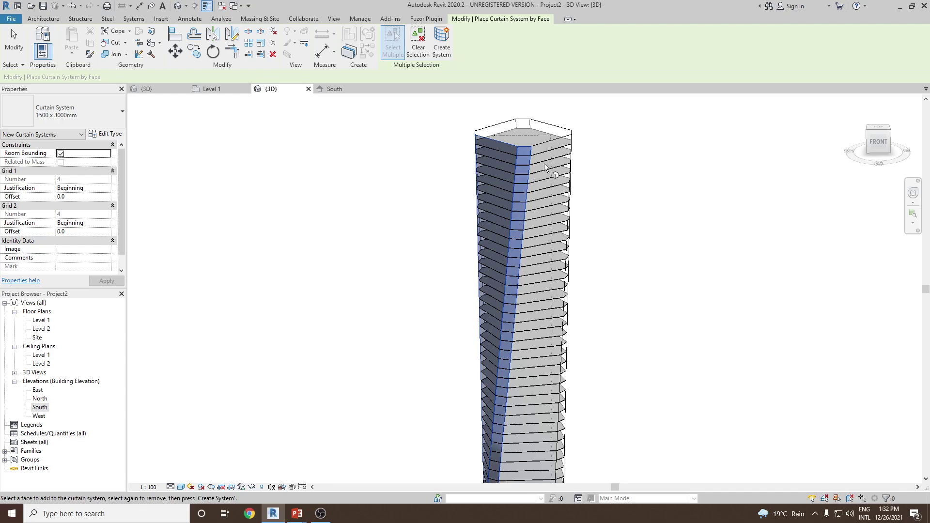
middle_click_drag(613, 212, 513, 218, "shift")
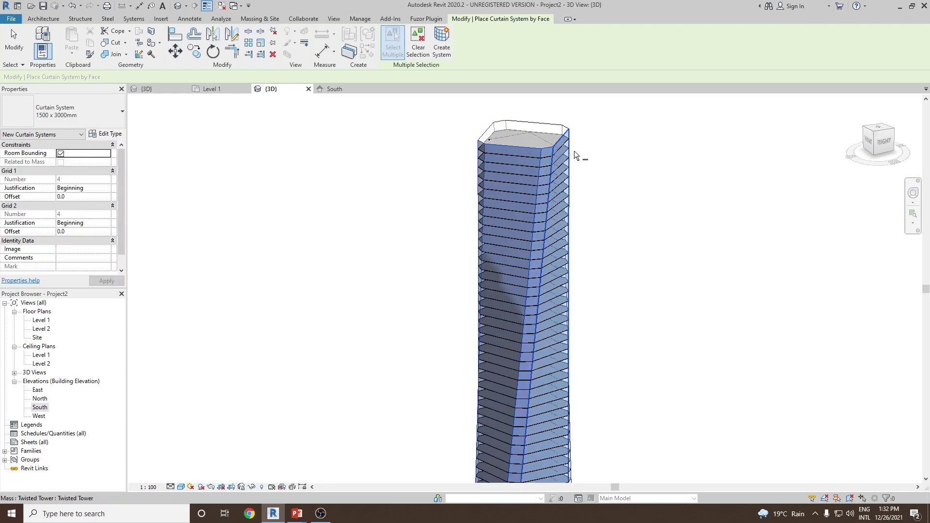
middle_click_drag(585, 155, 423, 209, "shift")
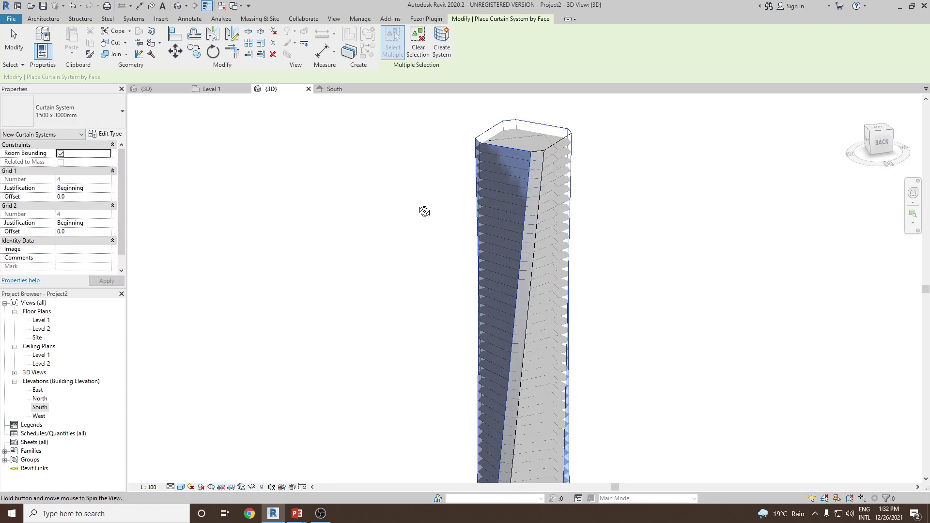
left_click(535, 176)
middle_click_drag(587, 191, 554, 151, "shift")
left_click(554, 151)
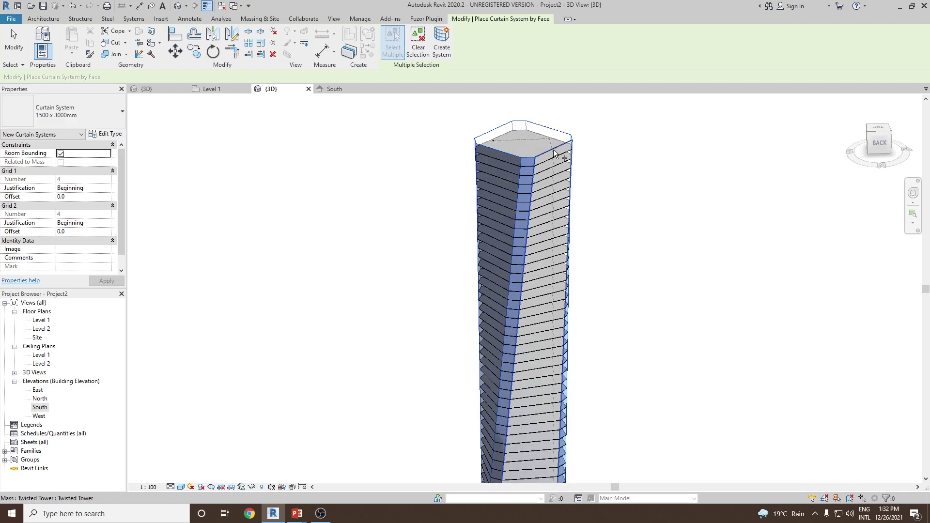
scroll(624, 203, "down", 2)
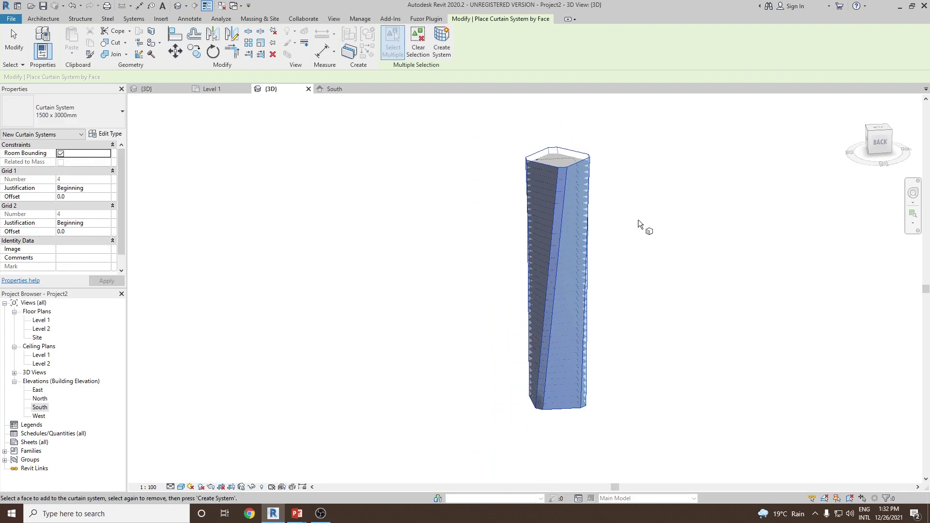
left_click(448, 49)
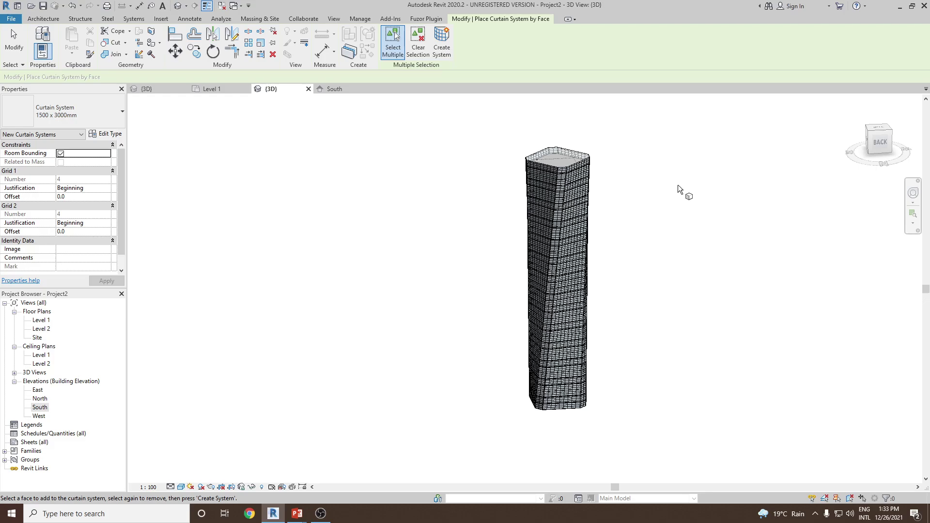
right_click(654, 190)
left_click(671, 196)
scroll(549, 172, "up", 5)
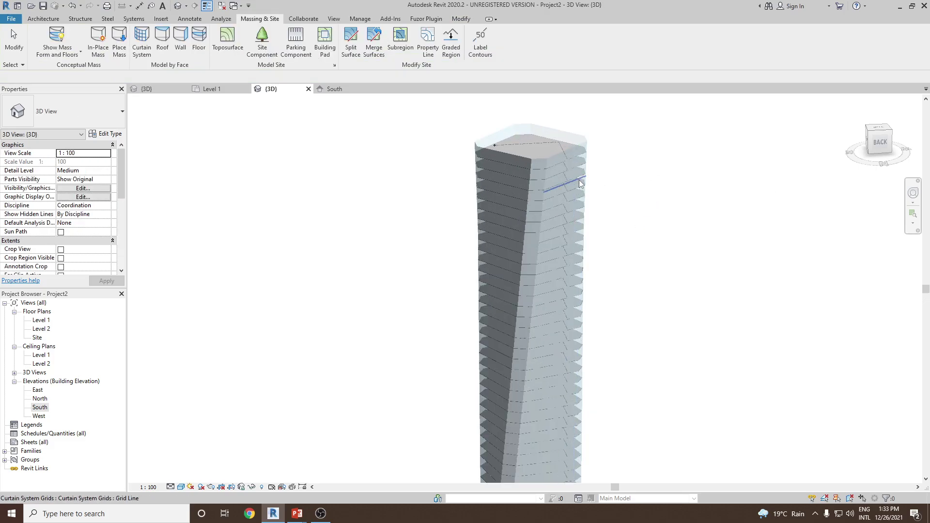
middle_click_drag(625, 233, 565, 147, "shift")
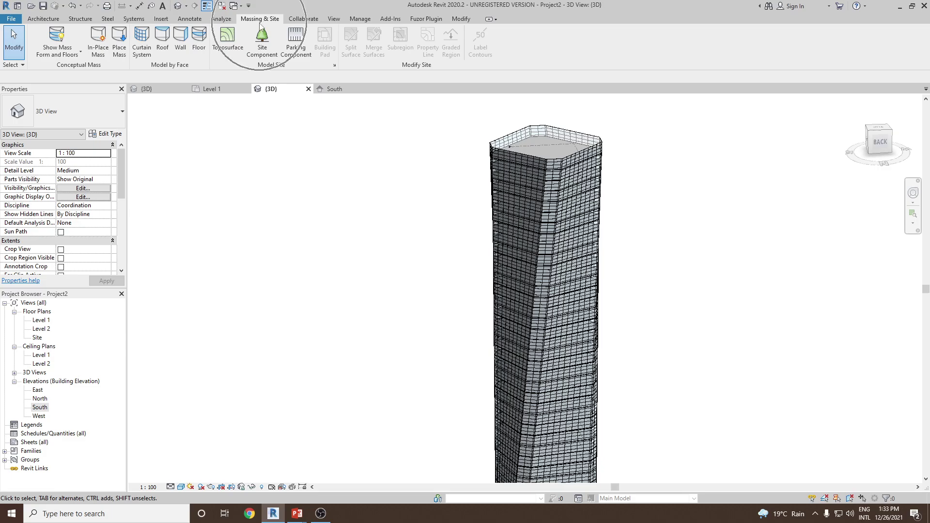
Create a Basic Roof Generic - 400mm by face on the top face of the tower mass.
left_click(162, 52)
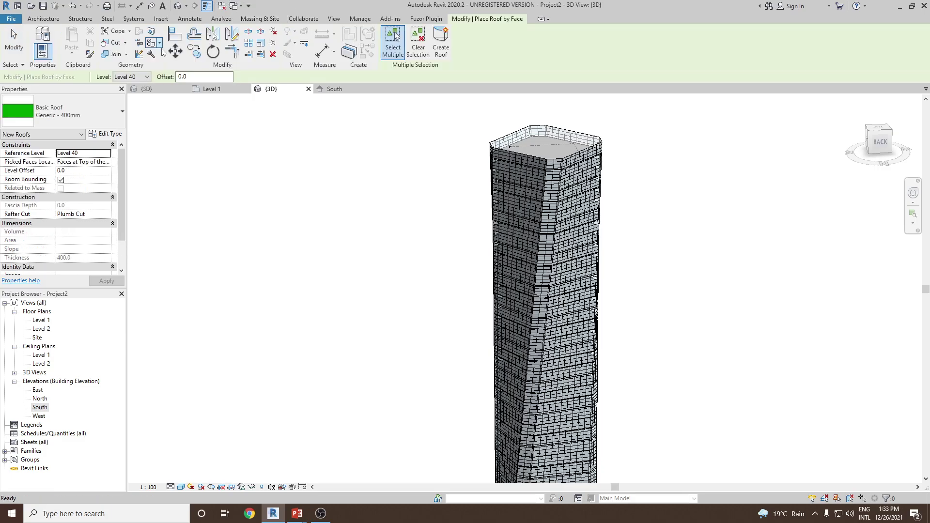
left_click(508, 143)
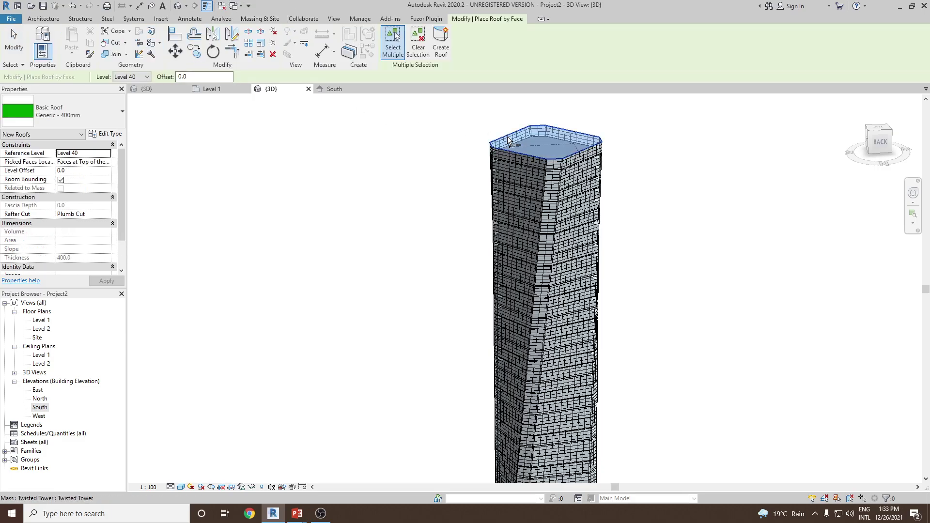
left_click(439, 48)
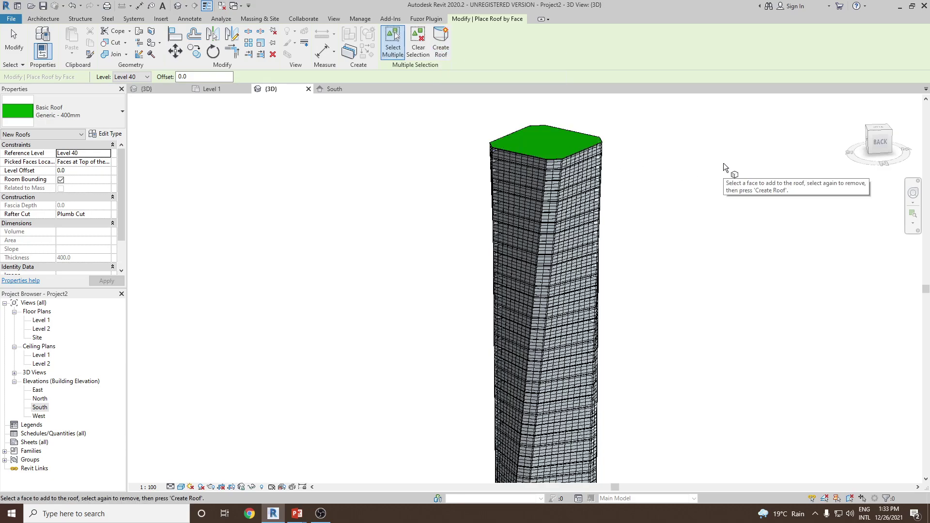
key("Escape")
scroll(666, 165, "down", 2)
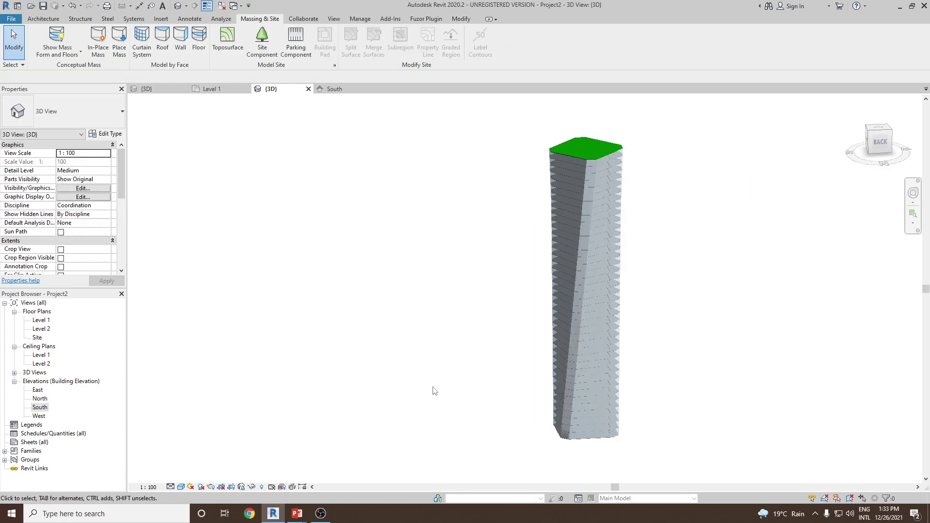
Set the 3D view's visual style to Realistic and turn on shadows for the tower.
left_click(182, 487)
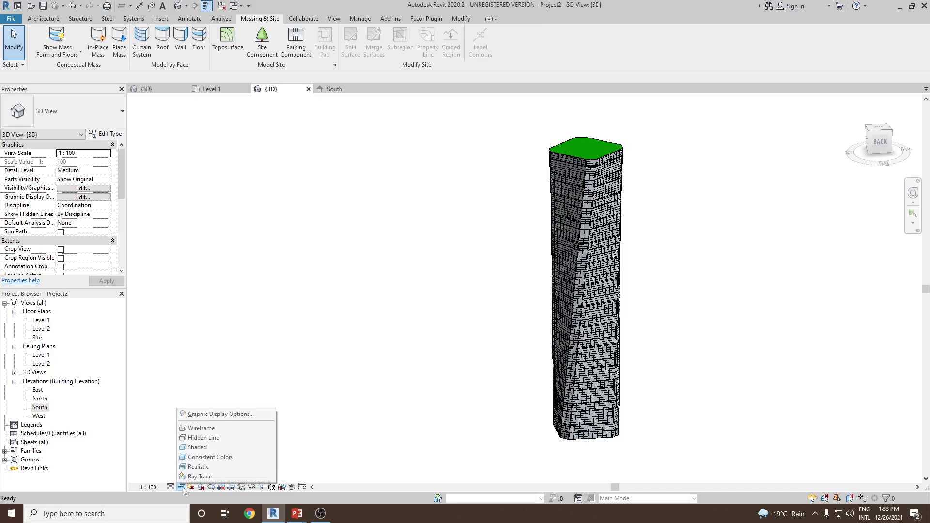
left_click(198, 467)
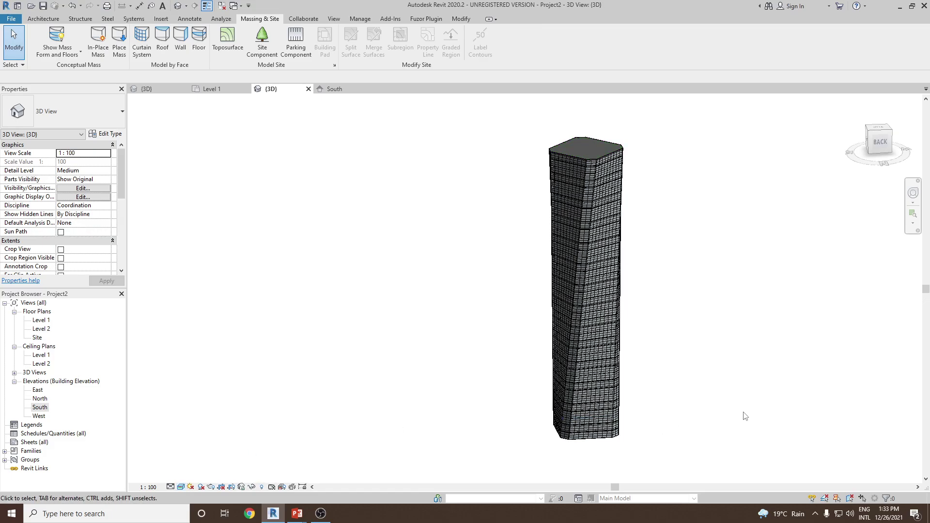
middle_click_drag(741, 412, 786, 423, "shift")
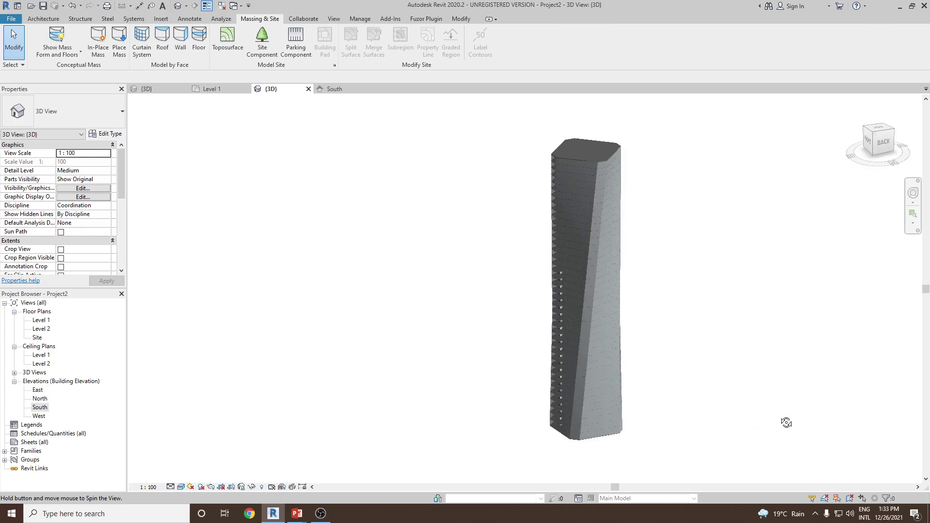
left_click(201, 488)
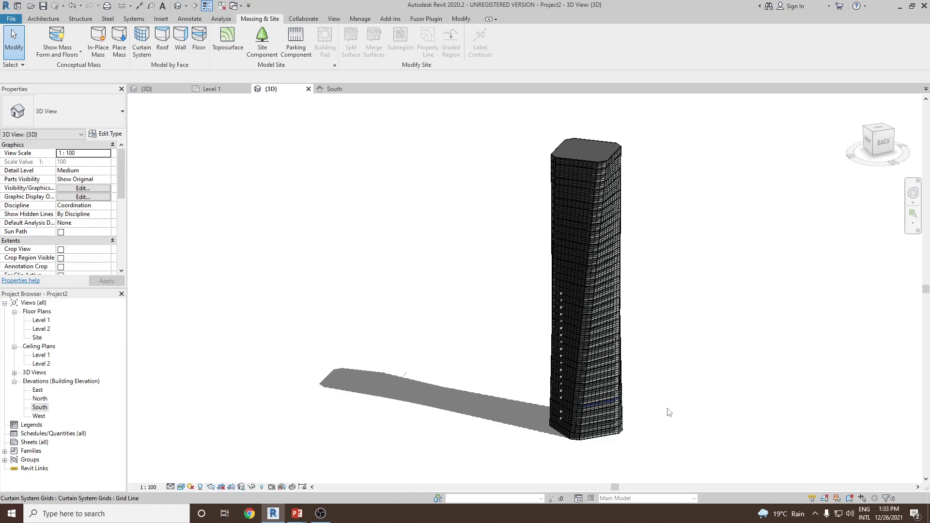